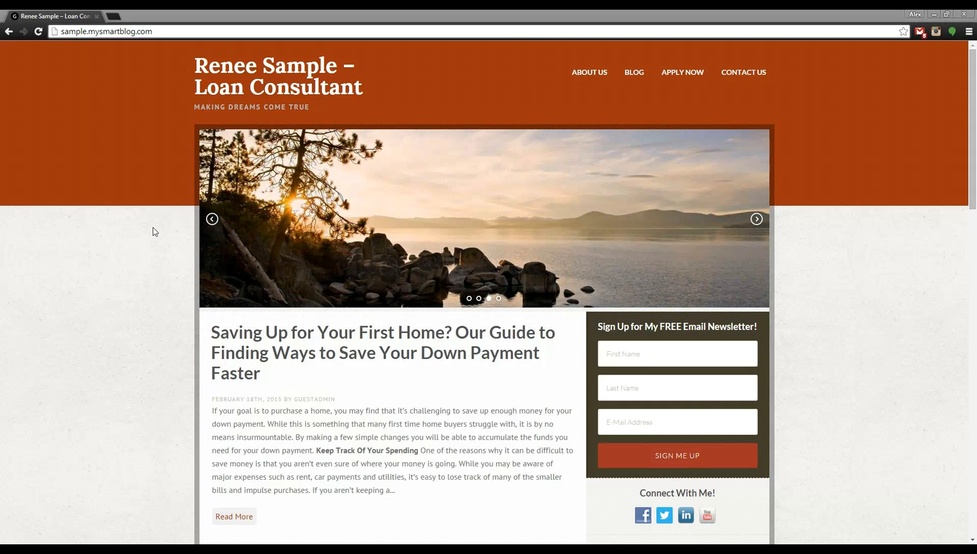
Open the site's admin login page at sample.mysmartblog.com/wp-admin.
left_click(175, 31)
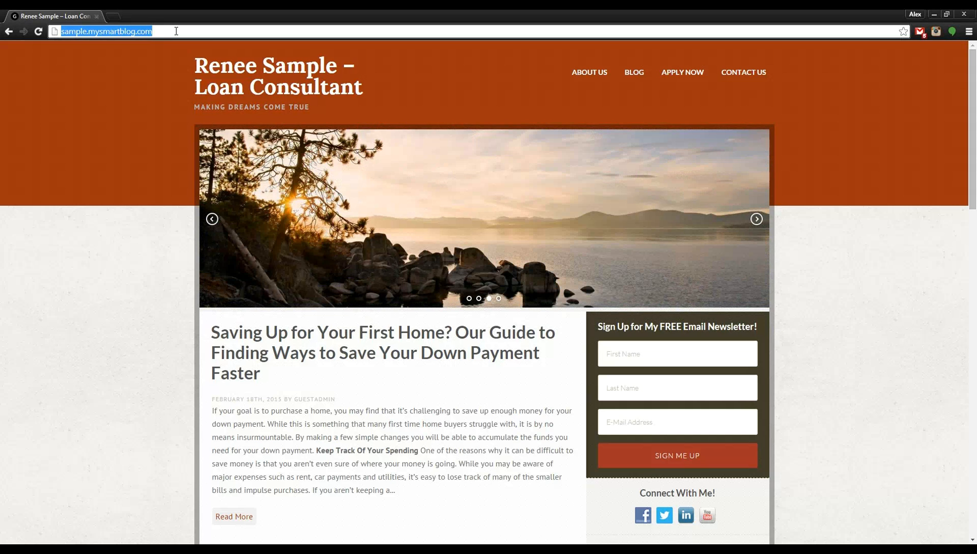
left_click(175, 31)
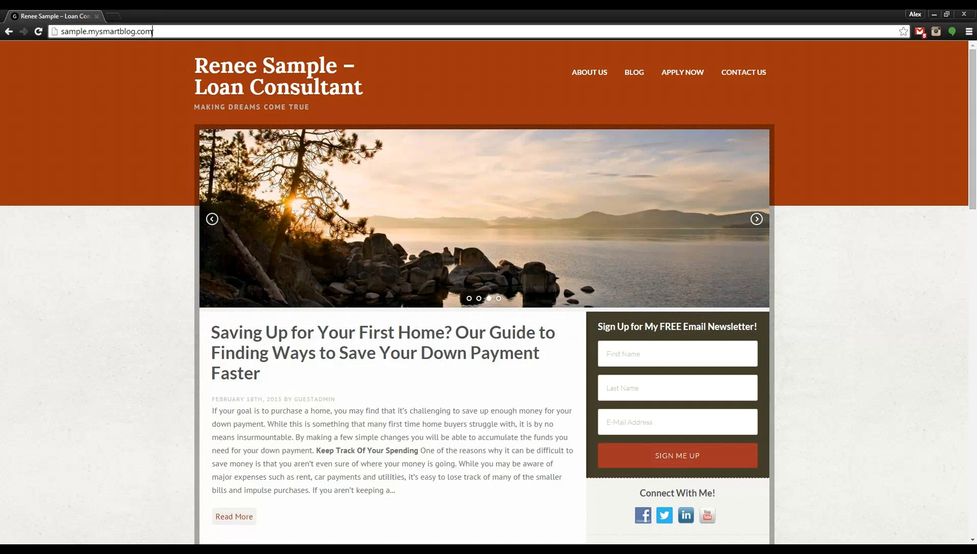
left_click_drag(154, 32, 58, 32)
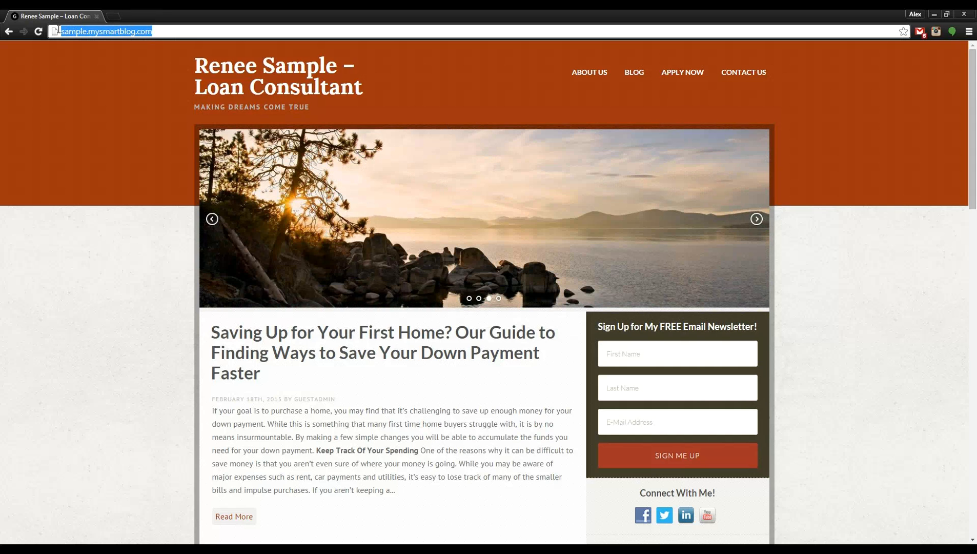
left_click(163, 29)
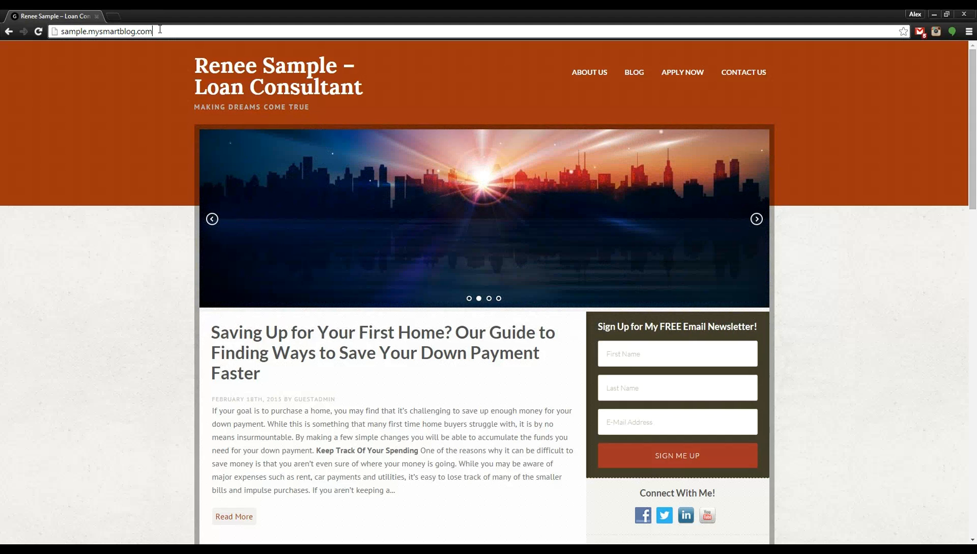
type("/")
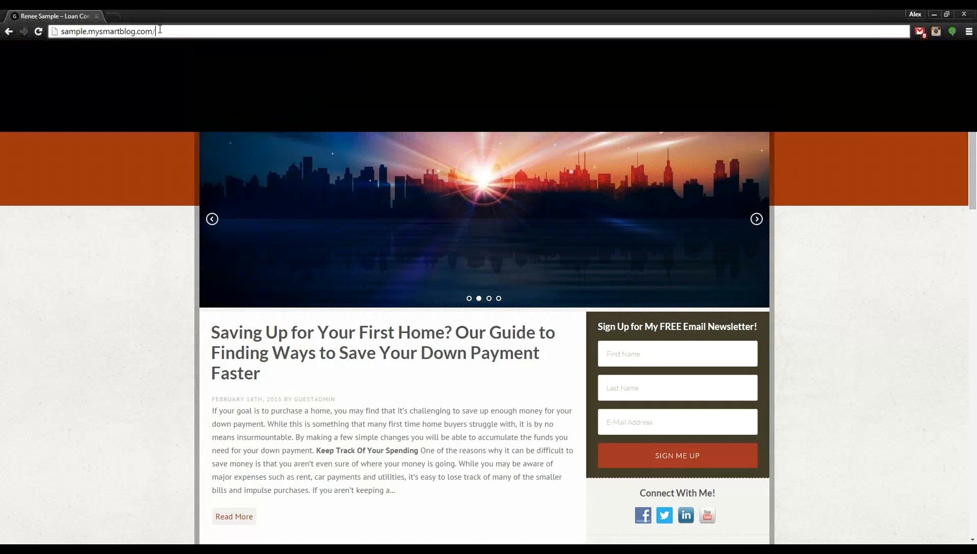
type("wp")
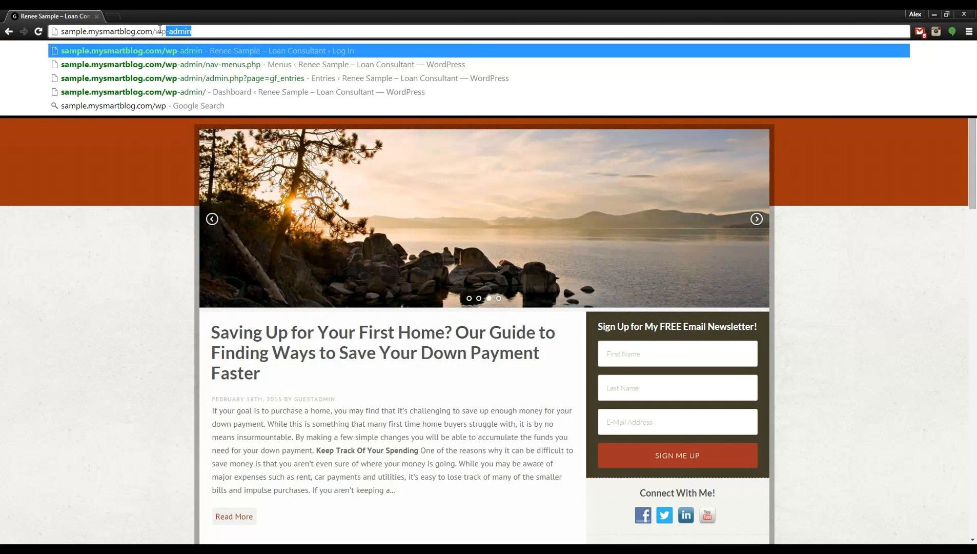
type("-damin")
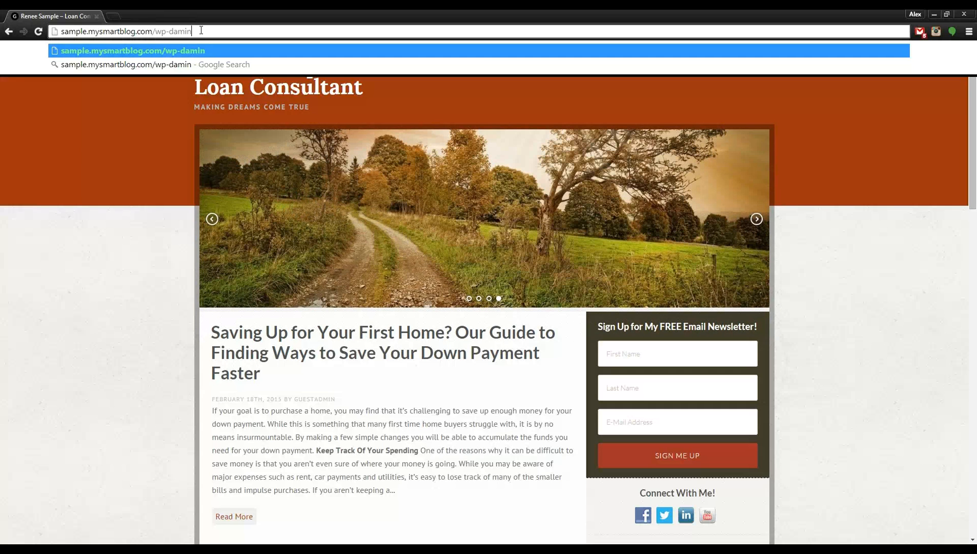
left_click(169, 31)
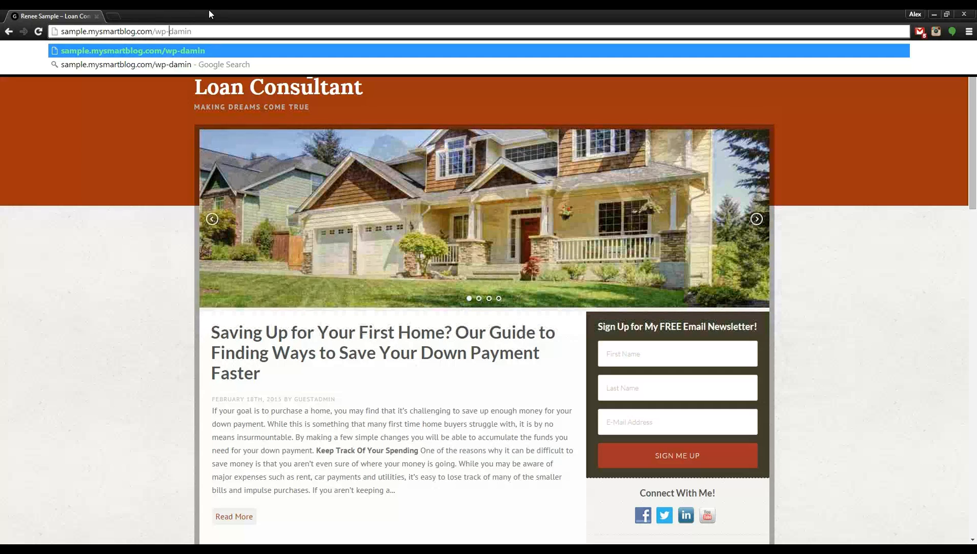
key("BackSpace")
type("d")
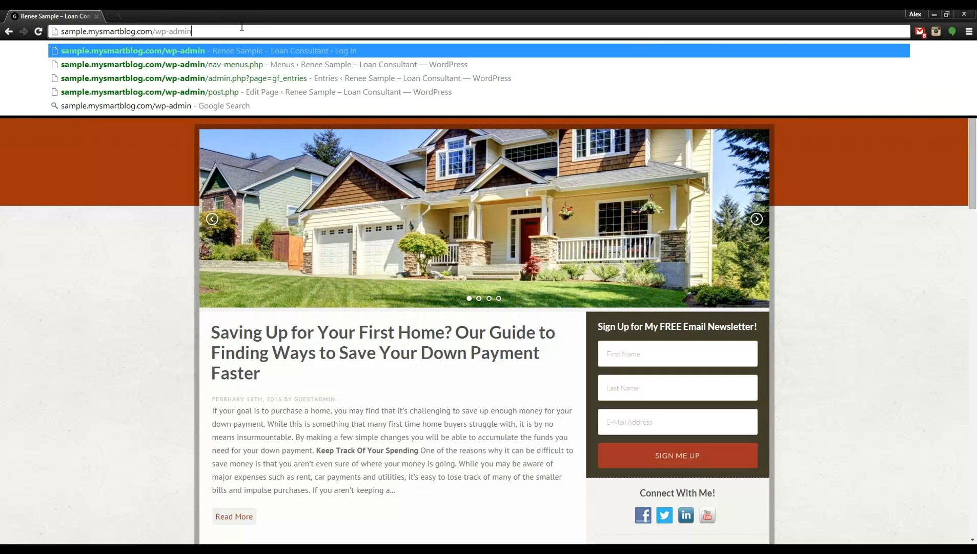
key("Return")
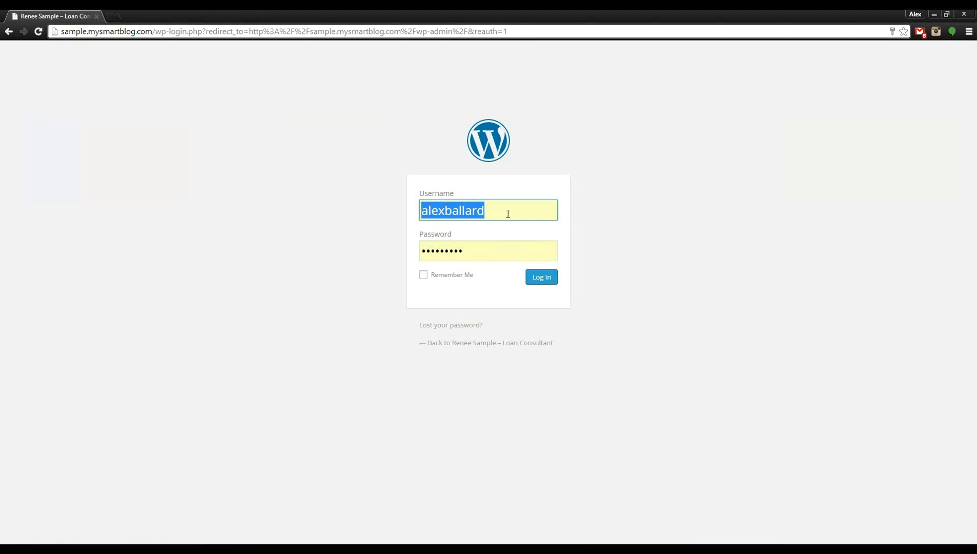
Enter the account password beside the prefilled username and log in to the dashboard.
key("Tab")
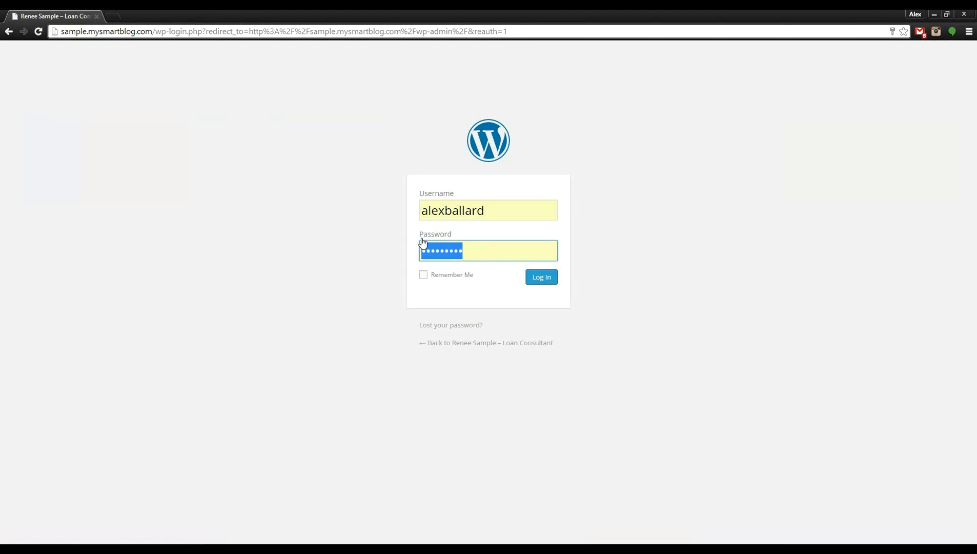
type("•••••••••")
left_click(546, 278)
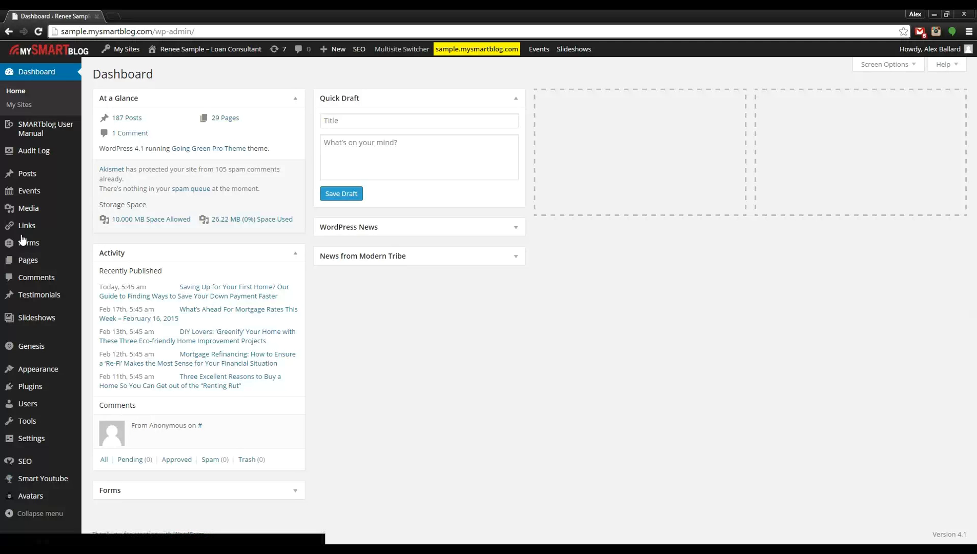
Open the training videos page of the SMARTblog User Manual from the dashboard.
mouse_move(45, 319)
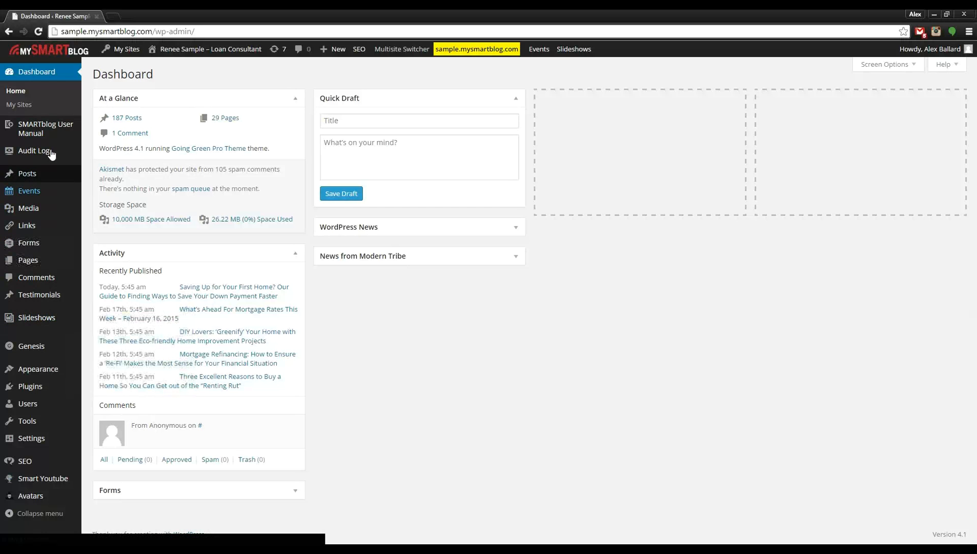
mouse_move(39, 145)
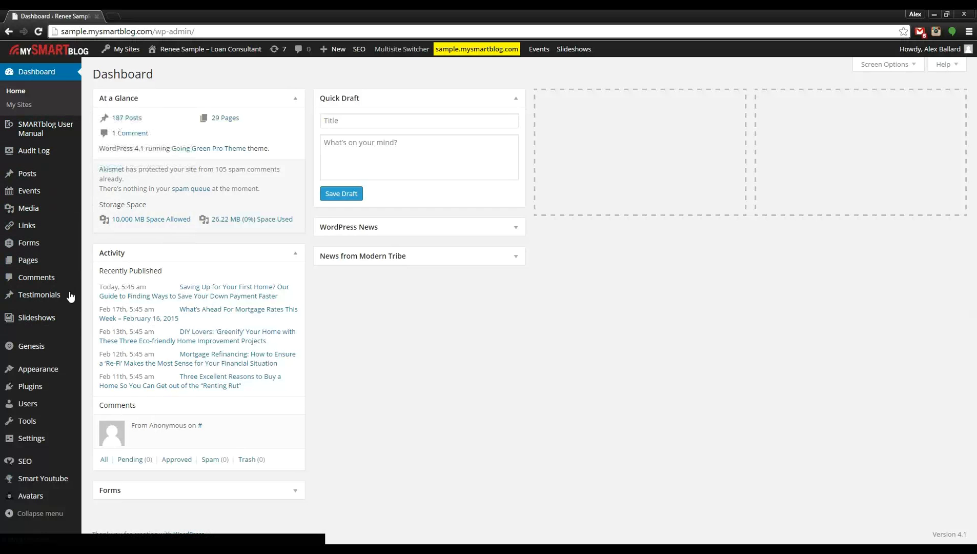
mouse_move(43, 300)
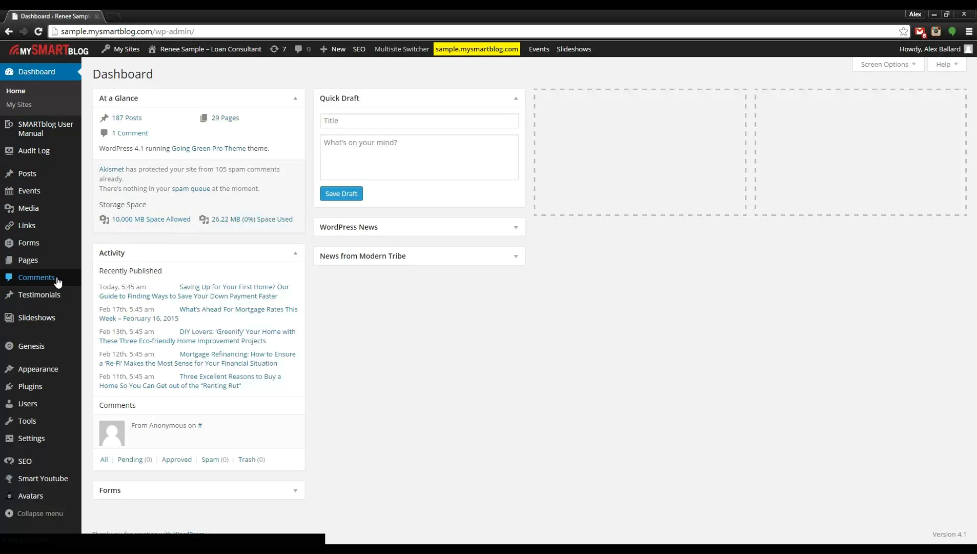
mouse_move(32, 127)
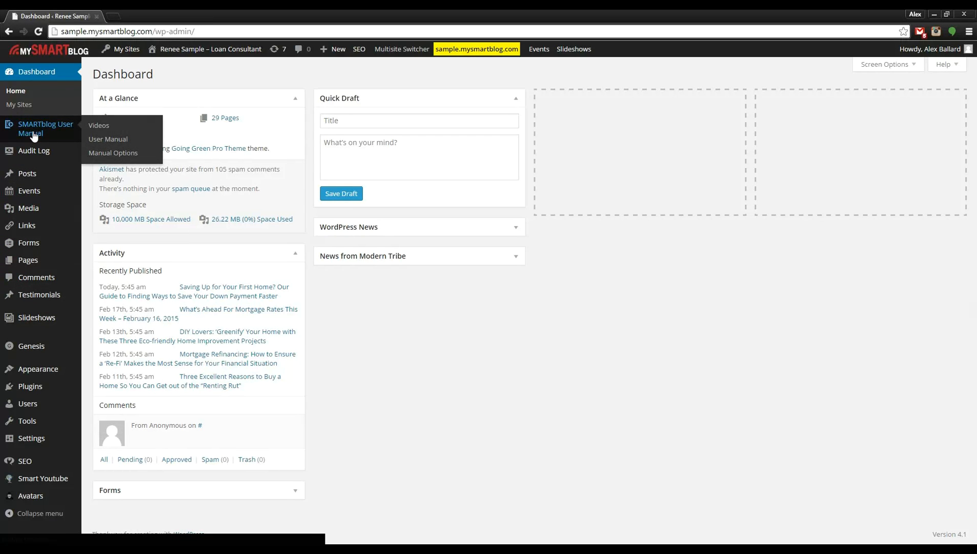
left_click(34, 135)
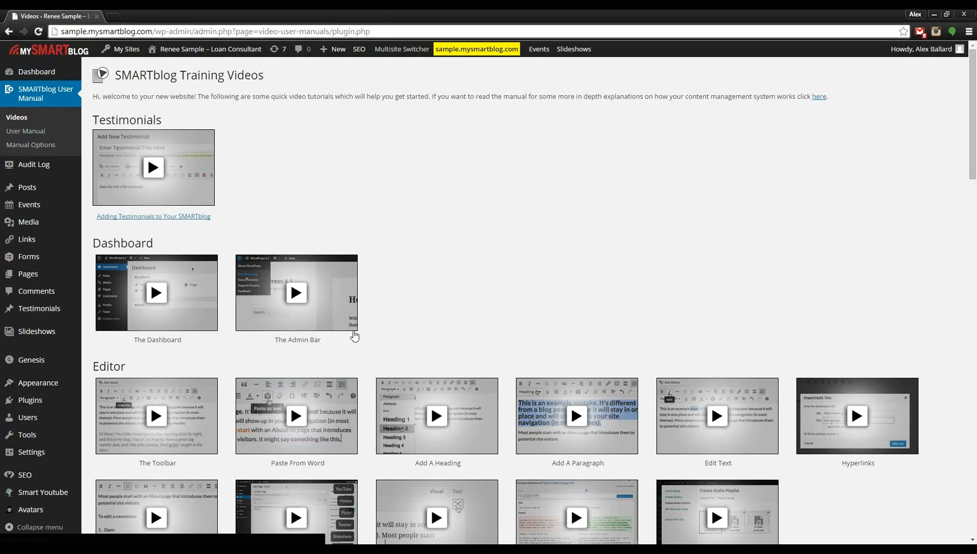
Look over the training videos from the Testimonials section through the Editor section.
scroll(451, 271, "down", 3)
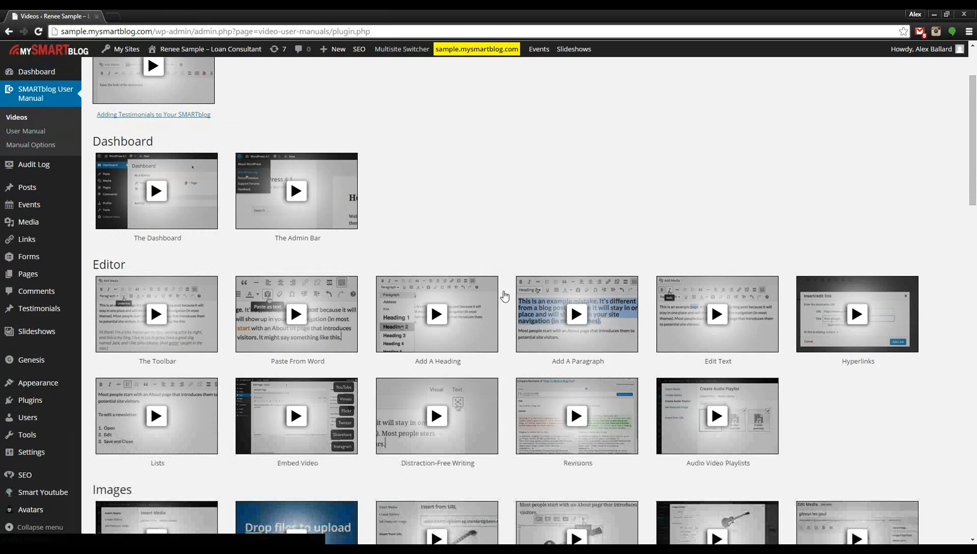
scroll(600, 344, "down", 1)
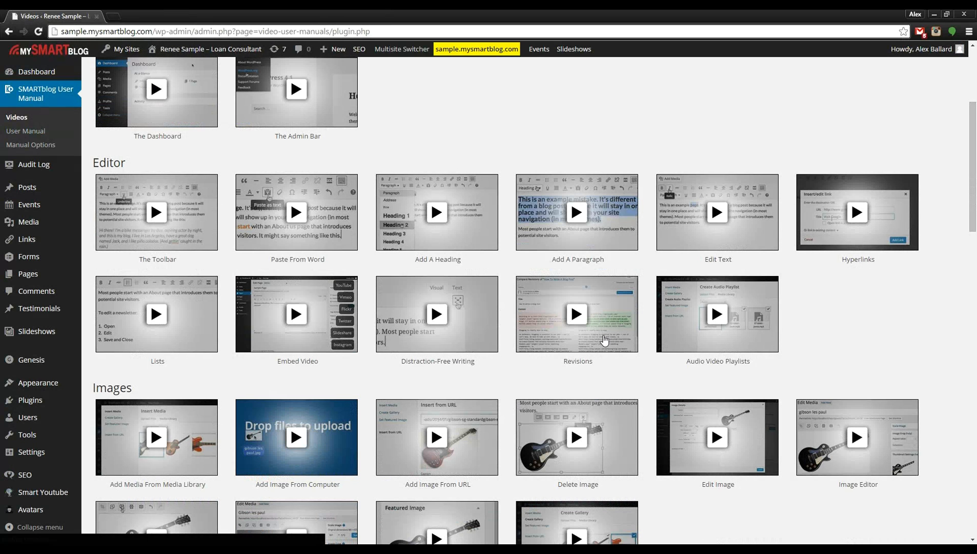
scroll(604, 340, "up", 4)
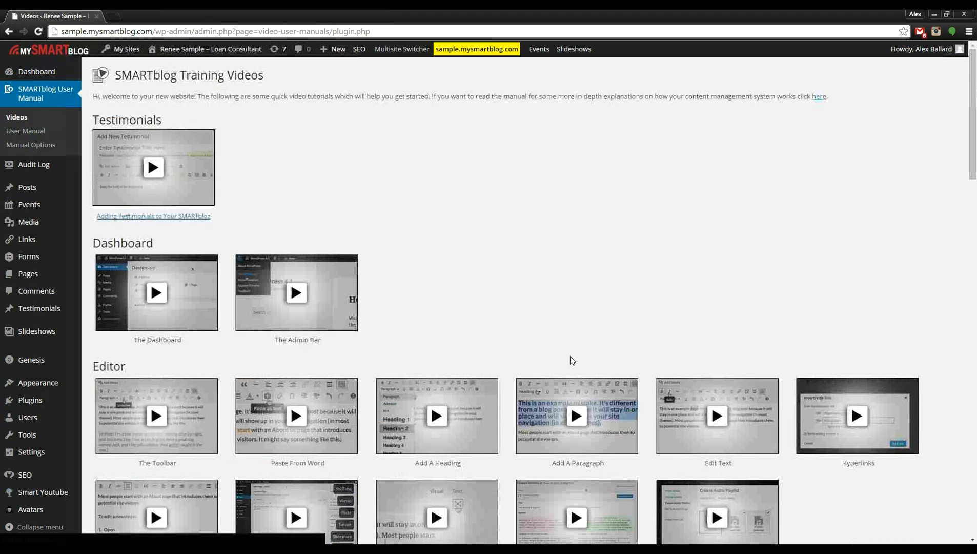
left_click_drag(164, 121, 93, 119)
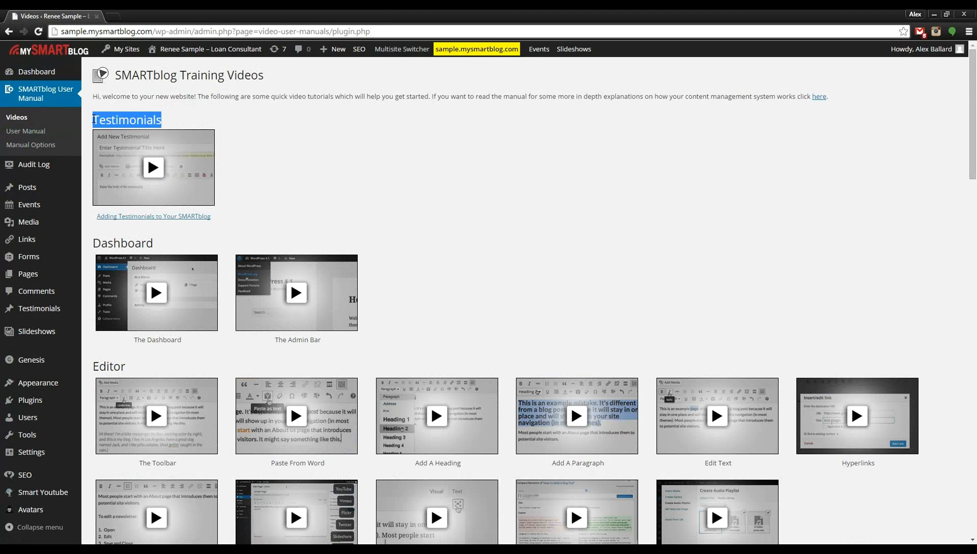
scroll(251, 187, "down", 5)
scroll(330, 219, "up", 2)
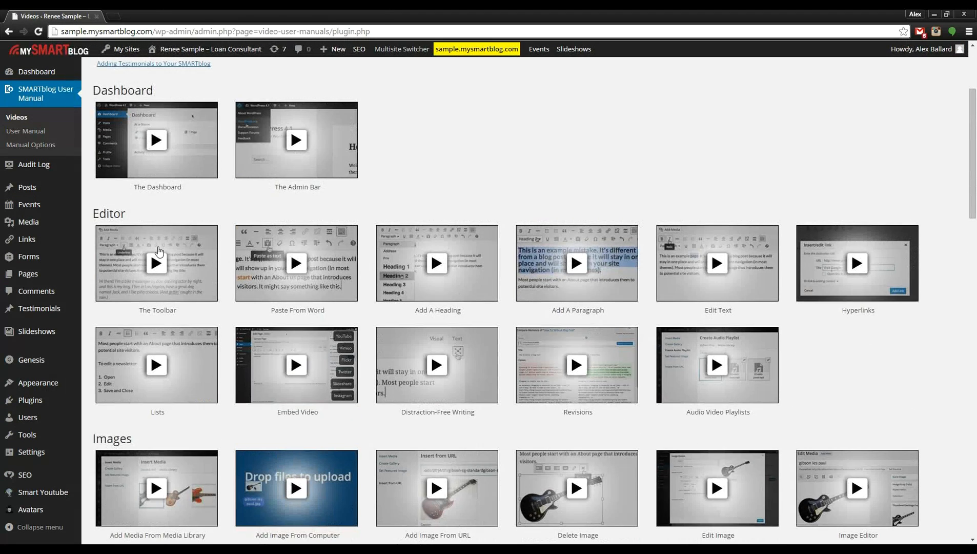
left_click_drag(136, 216, 91, 214)
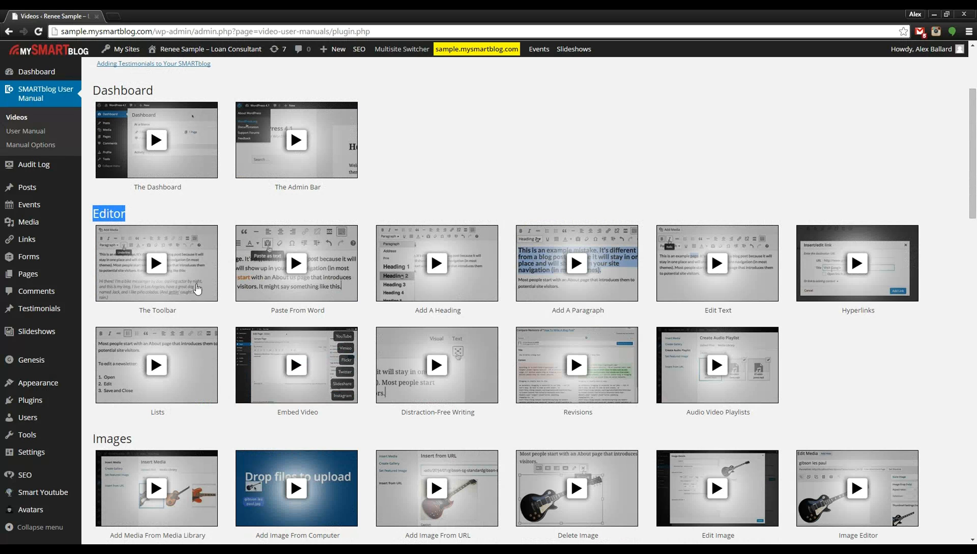
Examine the Pages, Media and Posts training videos, including Add New Post, Trash A Post and Restore A Post, and return to the start of the page.
scroll(271, 325, "down", 4)
scroll(268, 339, "down", 3)
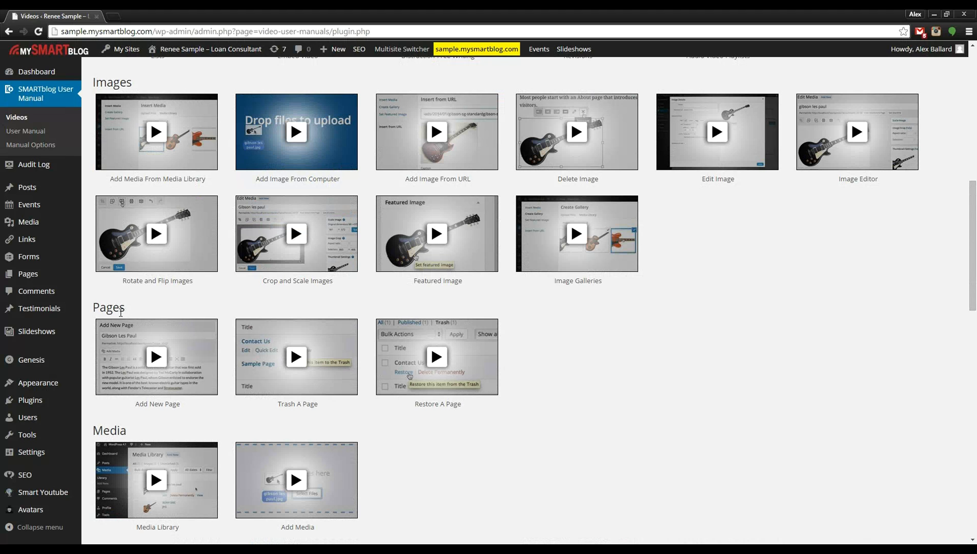
left_click_drag(95, 307, 133, 307)
scroll(220, 314, "down", 6)
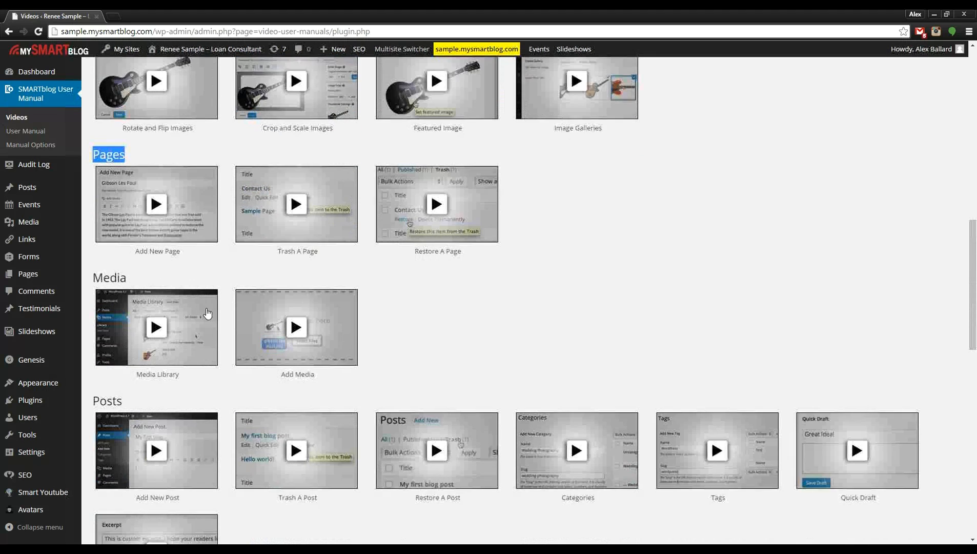
scroll(220, 314, "down", 1)
left_click_drag(93, 198, 134, 199)
left_click(134, 198)
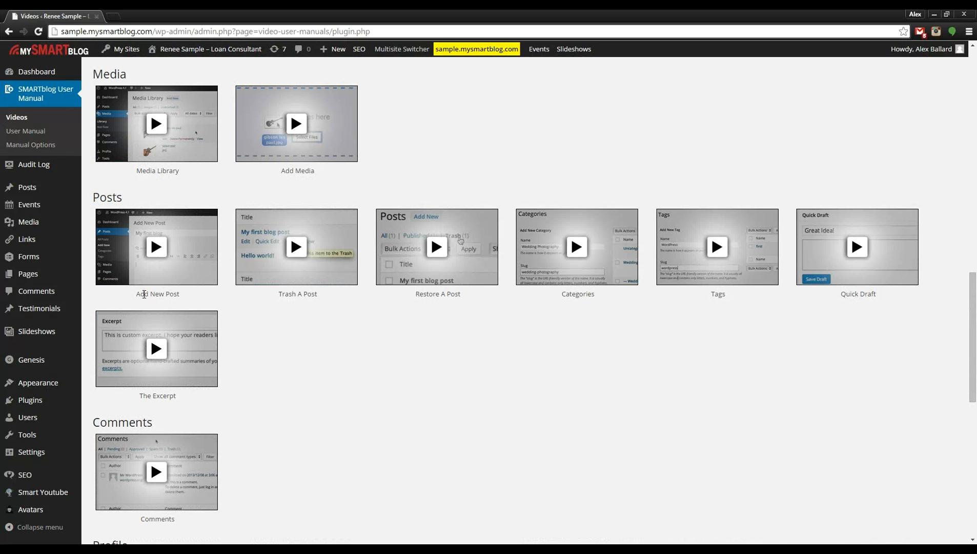
left_click_drag(136, 294, 165, 294)
left_click_drag(279, 294, 310, 294)
left_click_drag(416, 294, 452, 291)
mouse_move(970, 329)
left_mouse_down()
mouse_move(969, 364)
mouse_move(959, 318)
left_mouse_up()
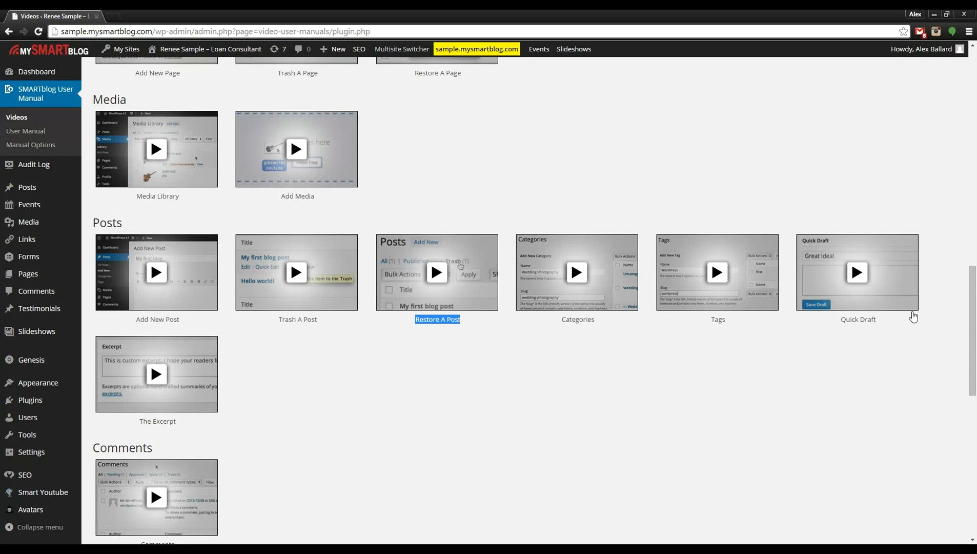
left_click_drag(970, 298, 970, 81)
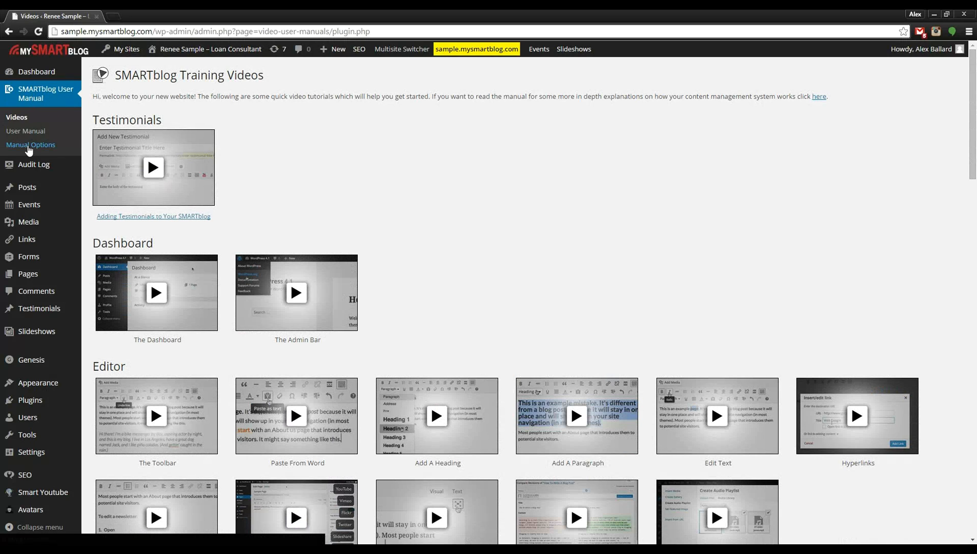
Open the live site in a new browser tab and look over the blog posts on its homepage.
mouse_move(42, 194)
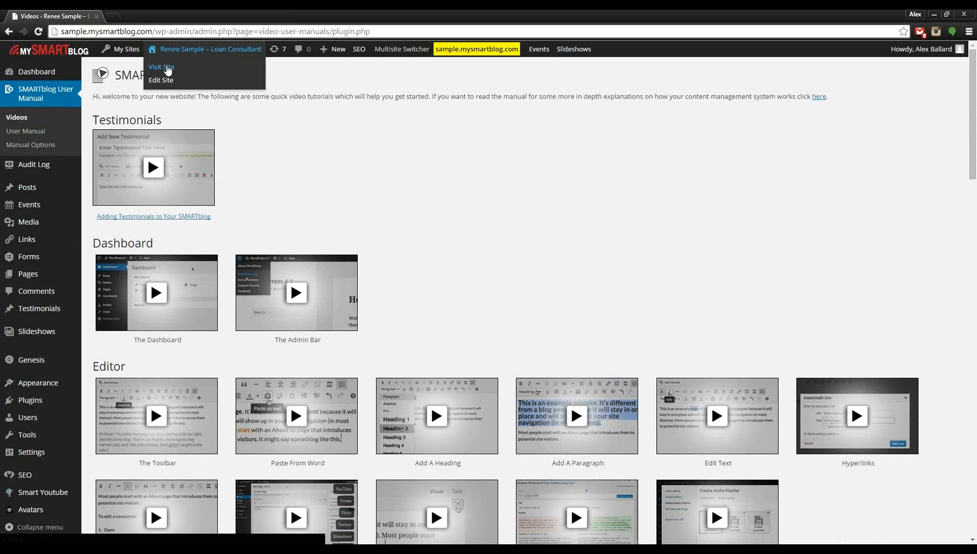
right_click(164, 65)
left_click(176, 73)
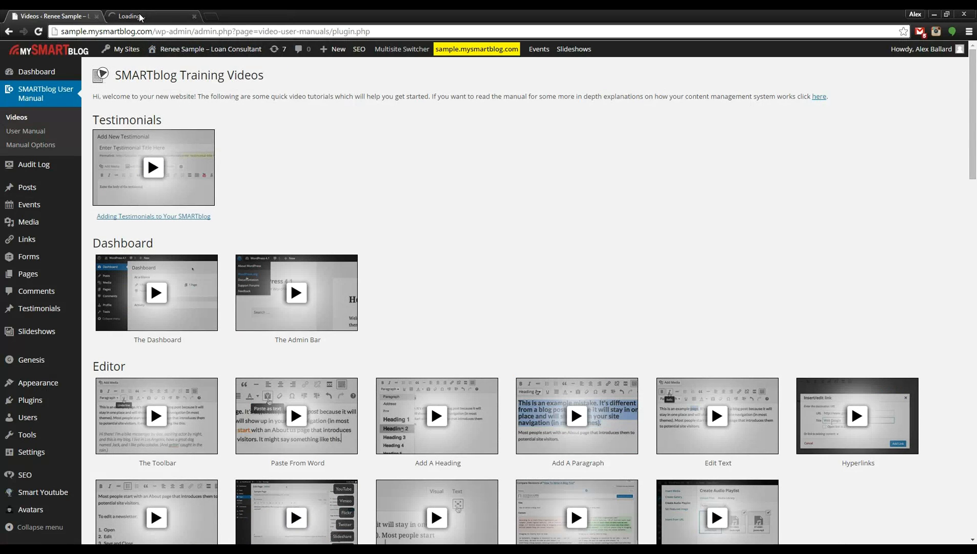
left_click(140, 17)
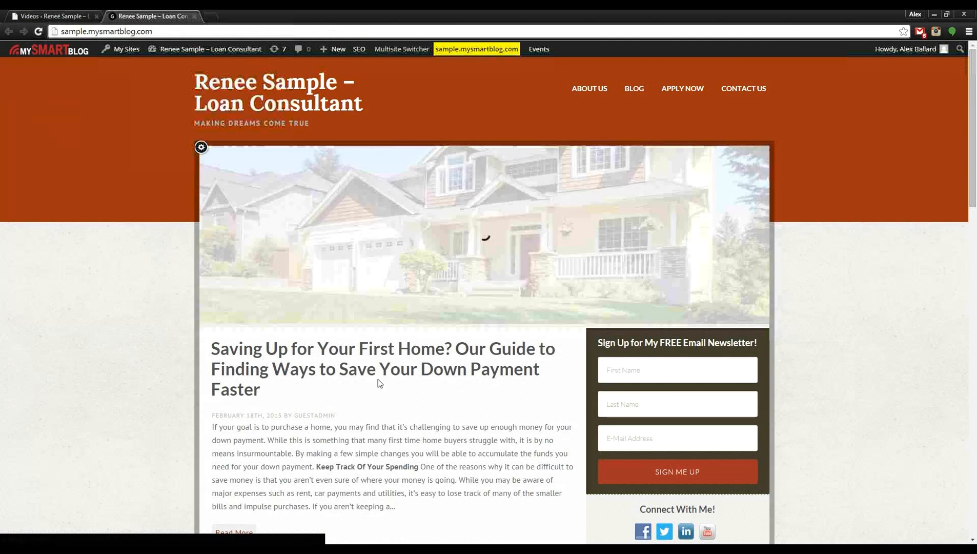
scroll(497, 390, "down", 1)
scroll(497, 390, "down", 3)
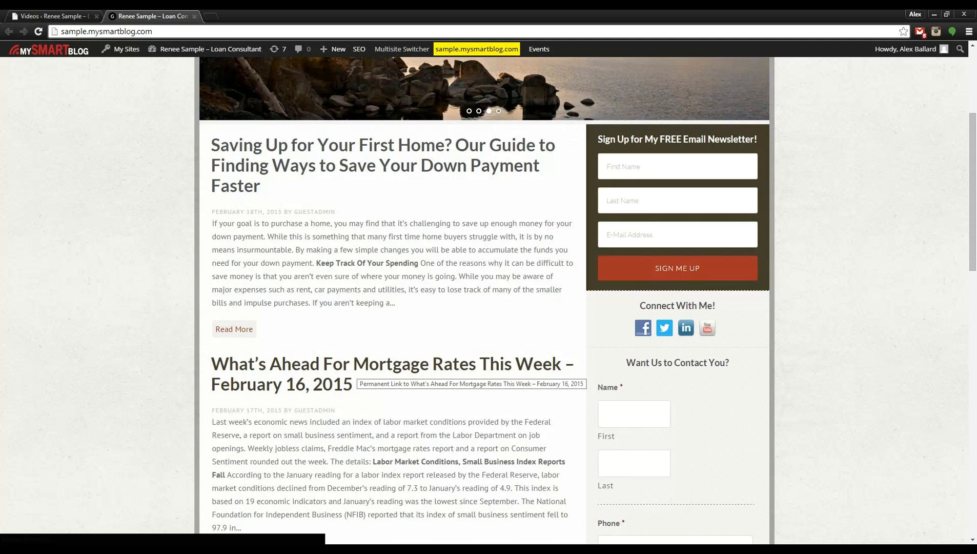
Return to the admin area and open the newest post, "Saving Up for Your First Home?", from the full post list for editing.
left_click(55, 16)
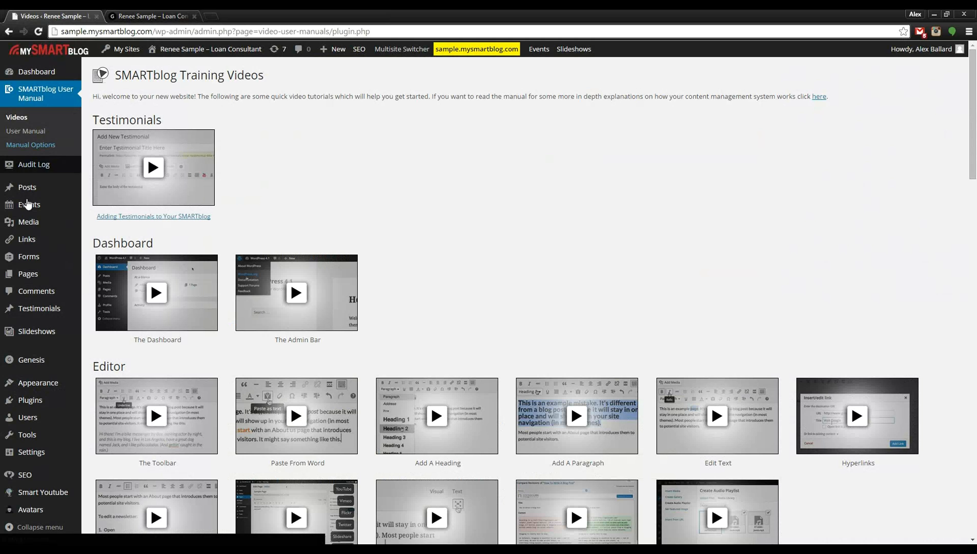
left_click(28, 189)
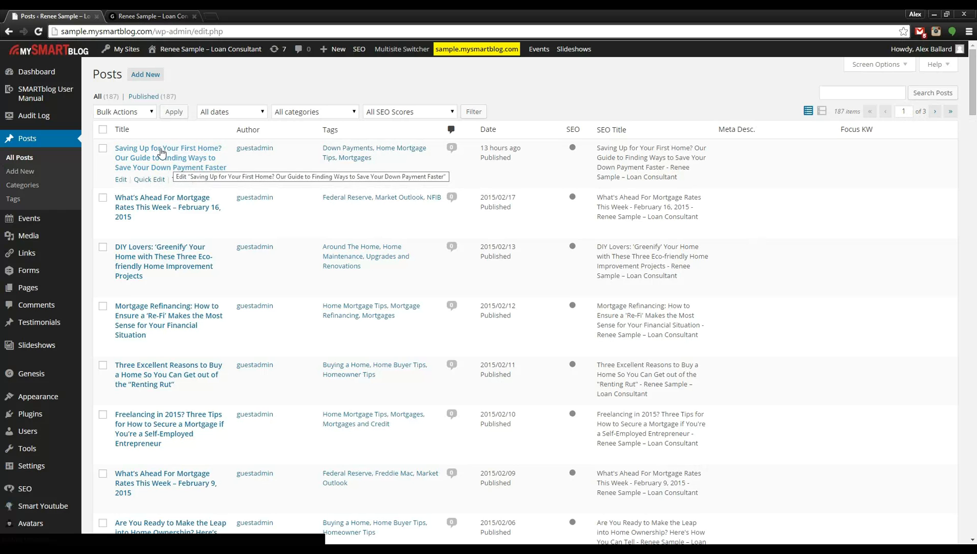
left_click(157, 164)
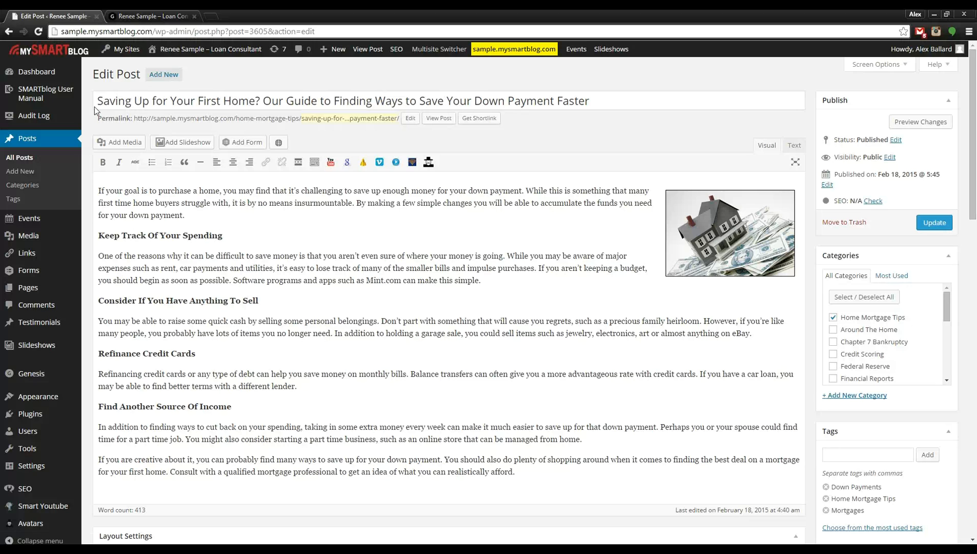
Examine the post's title, body text, formatting tools and publishing options in the editor.
left_click_drag(597, 107, 160, 139)
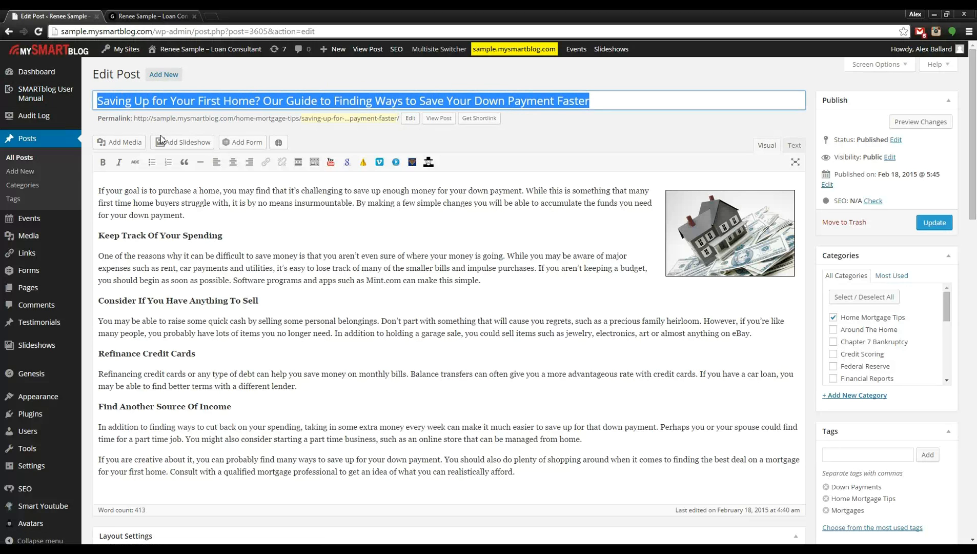
left_click(293, 230)
left_click_drag(106, 191, 530, 470)
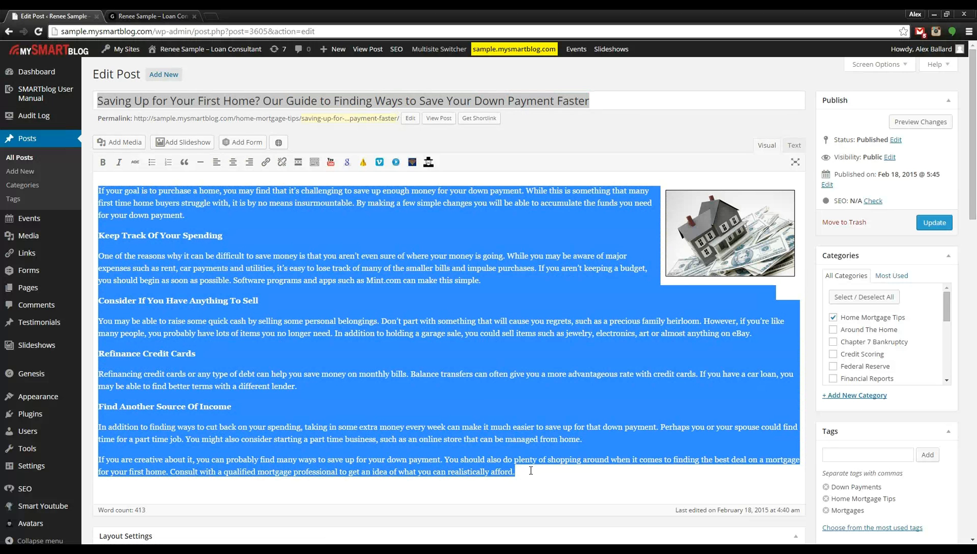
left_click(248, 301)
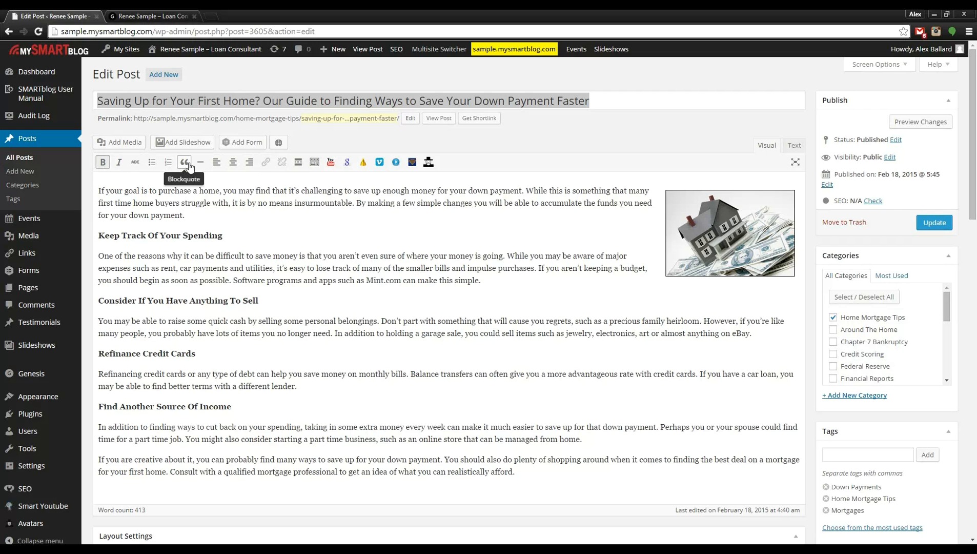
left_click(268, 285)
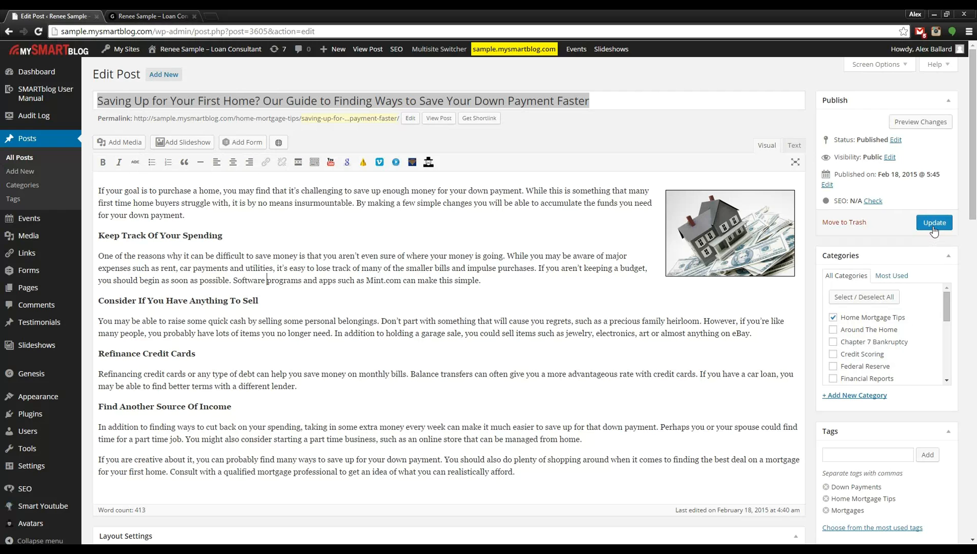
scroll(594, 298, "down", 3)
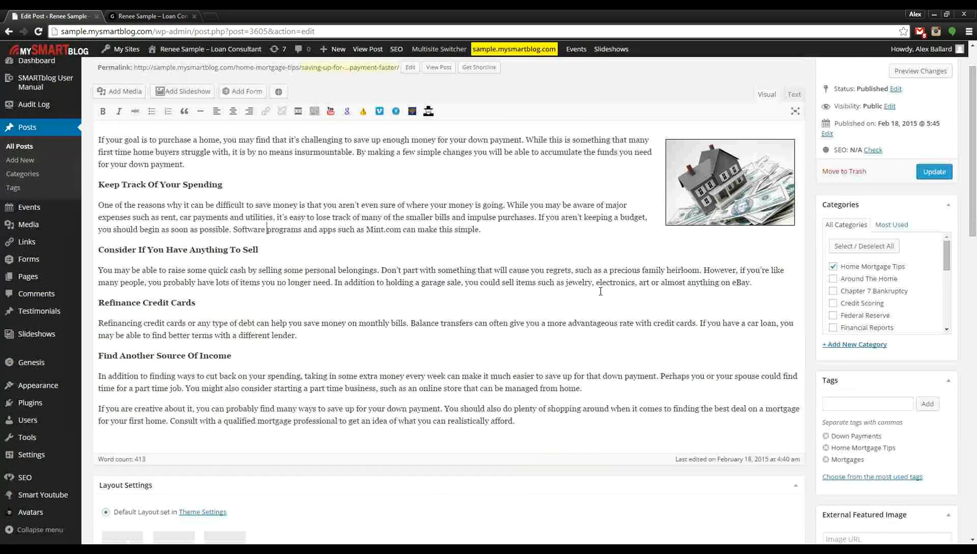
scroll(587, 319, "up", 3)
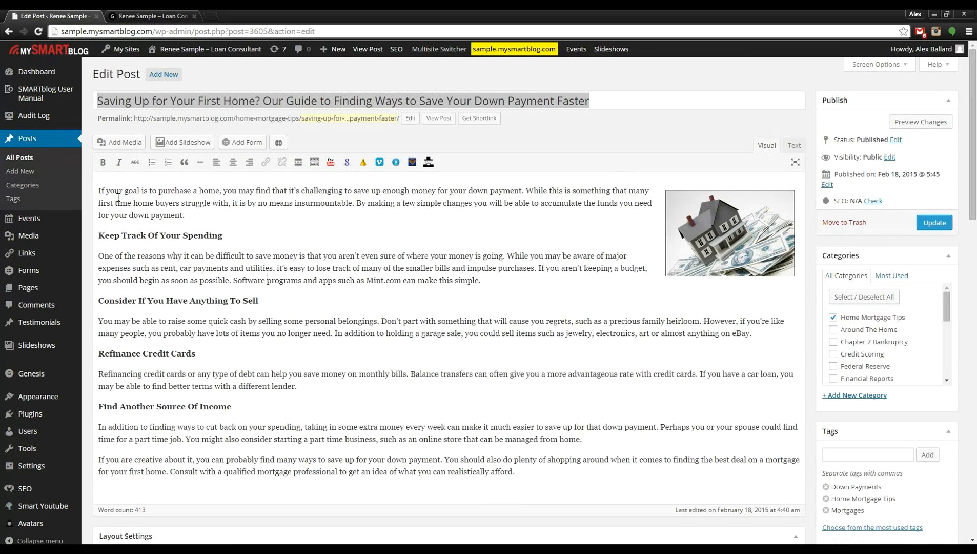
Return to the list of all posts and start a new blank post, placing the cursor in its body.
left_click(28, 143)
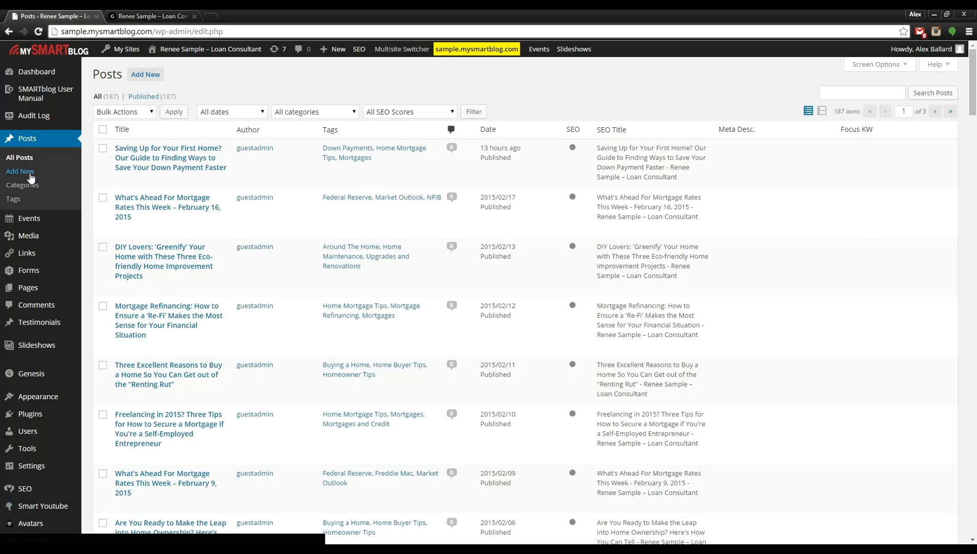
left_click(143, 78)
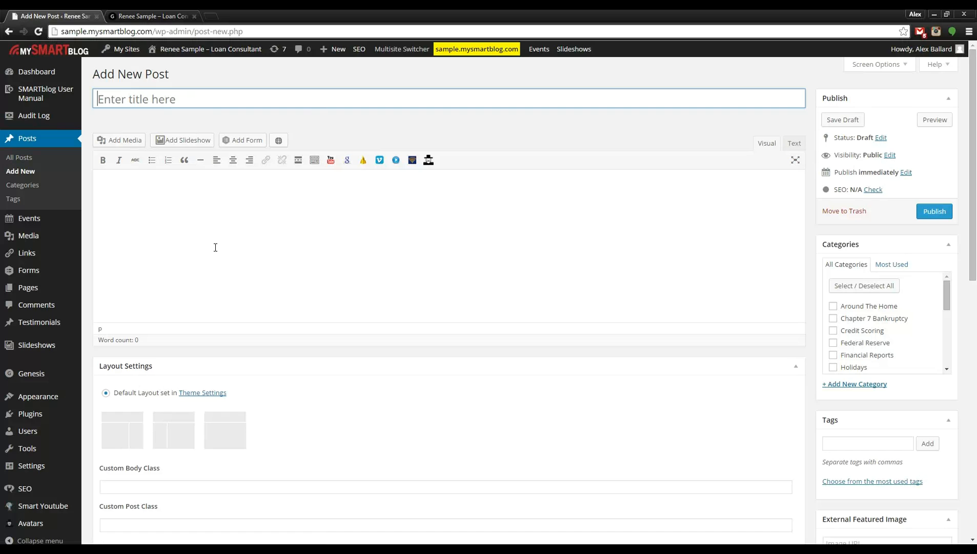
left_click(161, 226)
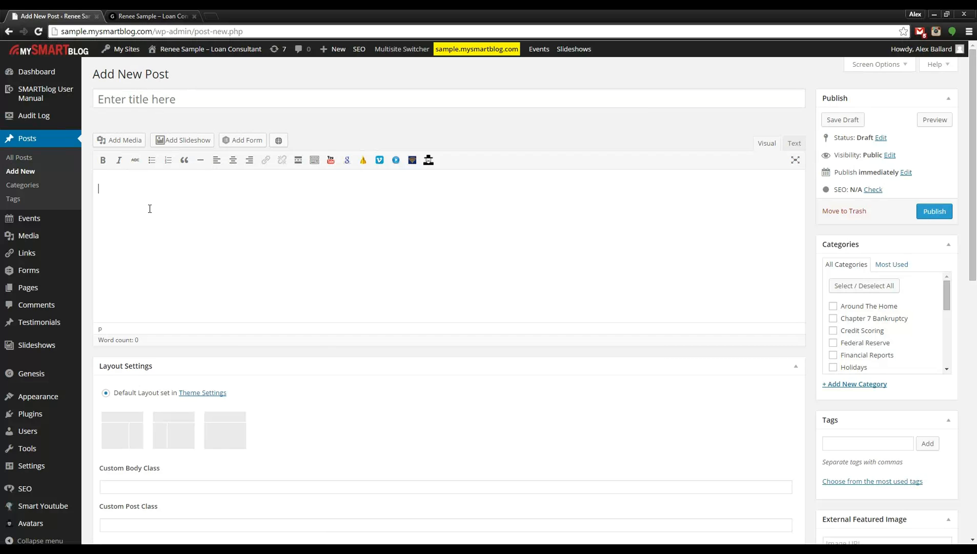
Look over the media upload dialog and the YouTube embed dialog with its example URL, closing each without inserting anything.
left_click(133, 142)
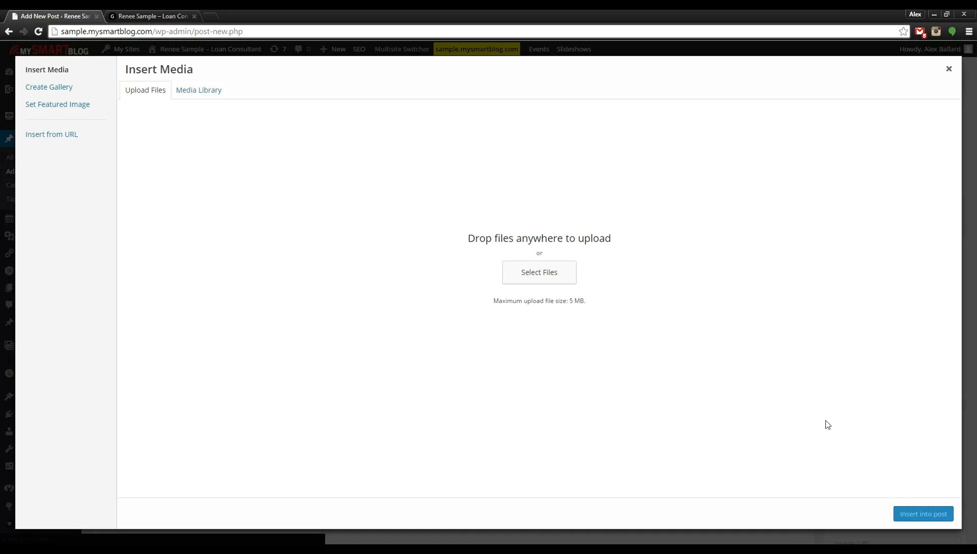
left_click(947, 70)
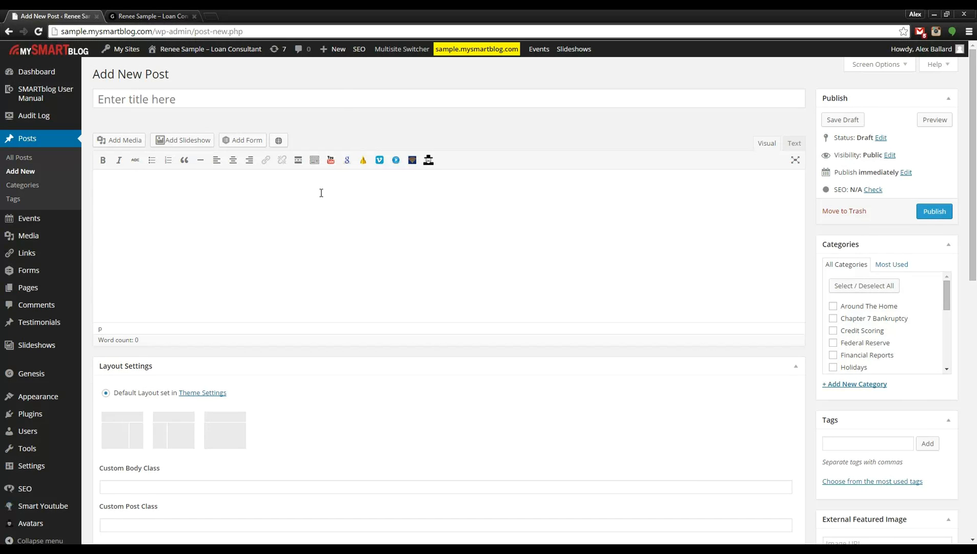
left_click(330, 161)
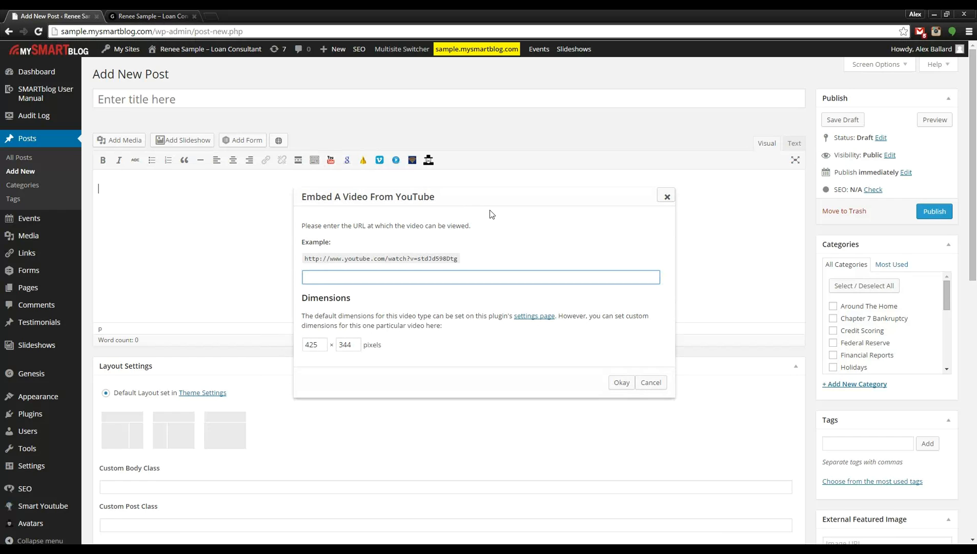
left_click_drag(457, 259, 303, 258)
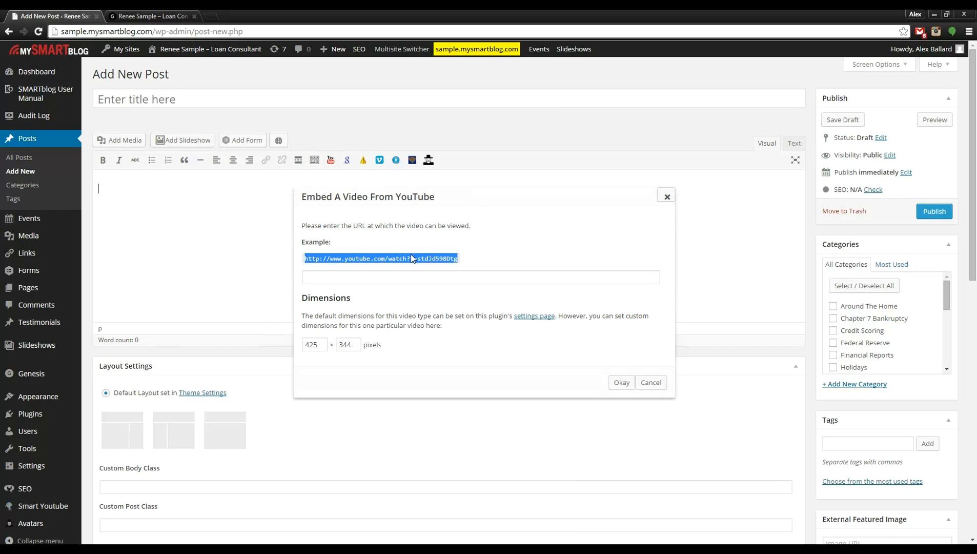
left_click(324, 278)
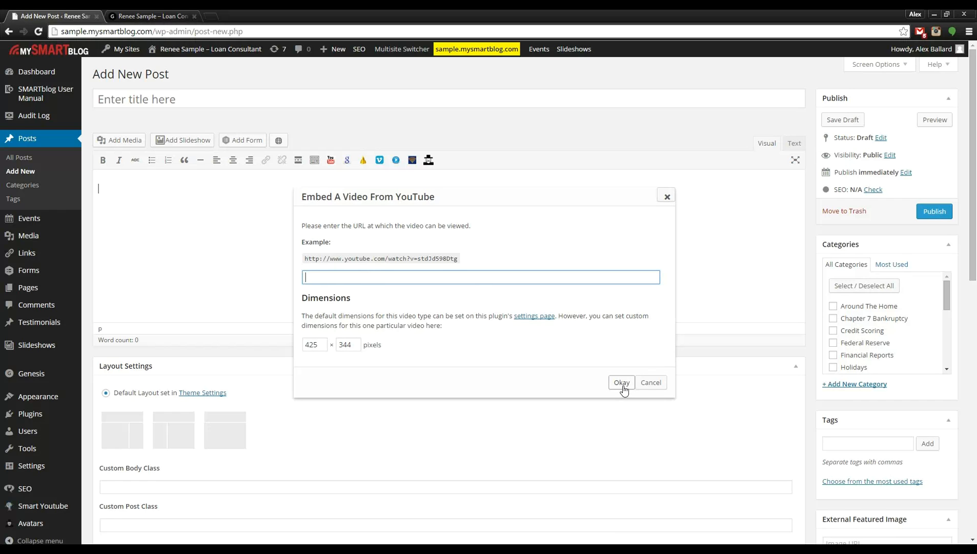
left_click(667, 197)
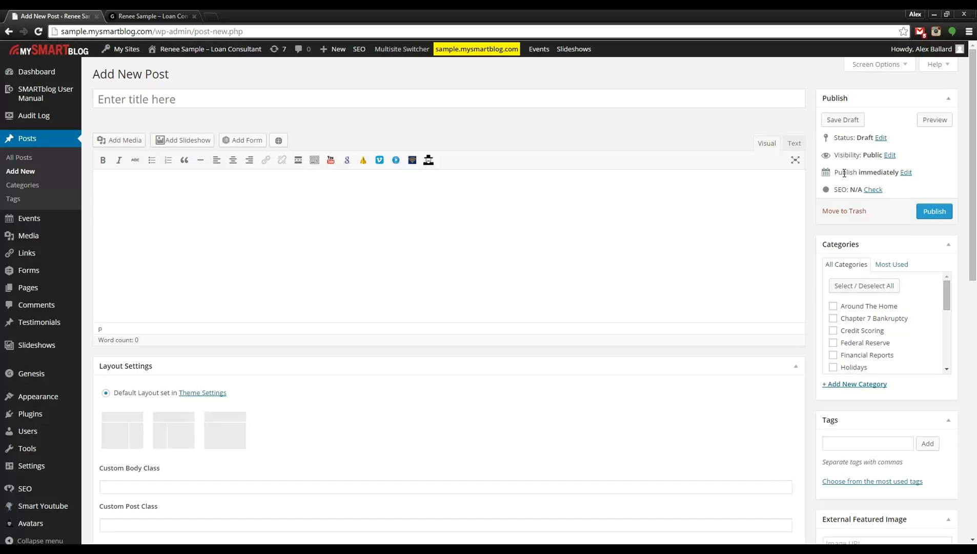
Open the new post's publish date for editing and look through the full list of categories.
left_click(905, 173)
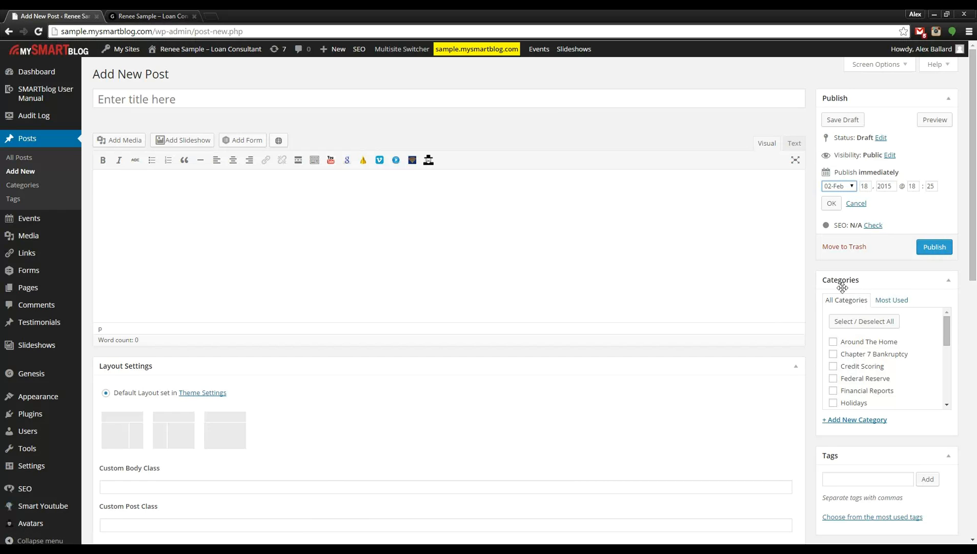
mouse_move(945, 323)
left_mouse_down()
mouse_move(953, 385)
mouse_move(935, 323)
left_mouse_up()
mouse_move(945, 332)
left_mouse_down()
mouse_move(955, 392)
mouse_move(943, 314)
mouse_move(943, 391)
mouse_move(943, 324)
left_mouse_up()
mouse_move(944, 324)
left_mouse_down()
mouse_move(950, 388)
mouse_move(948, 325)
left_mouse_up()
left_click_drag(946, 333, 953, 390)
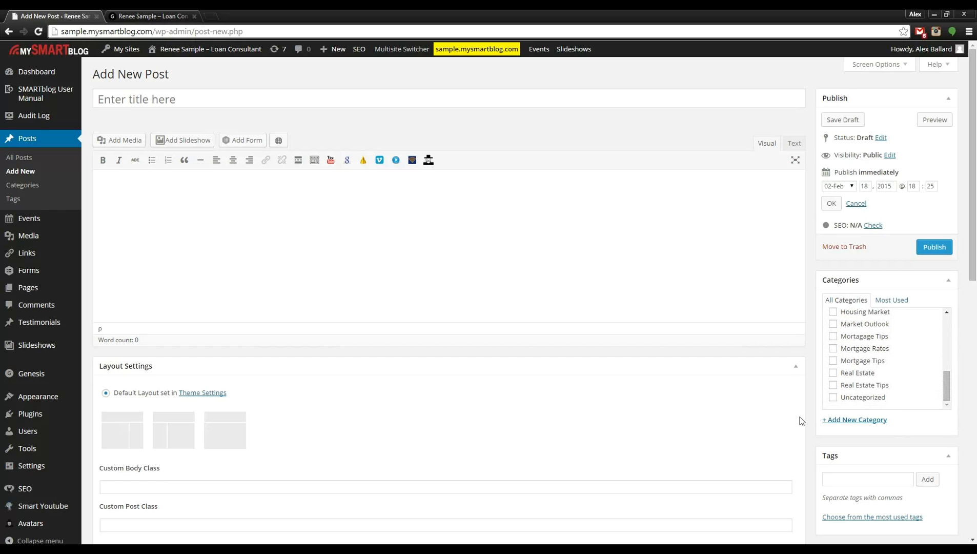
left_click_drag(948, 386, 948, 324)
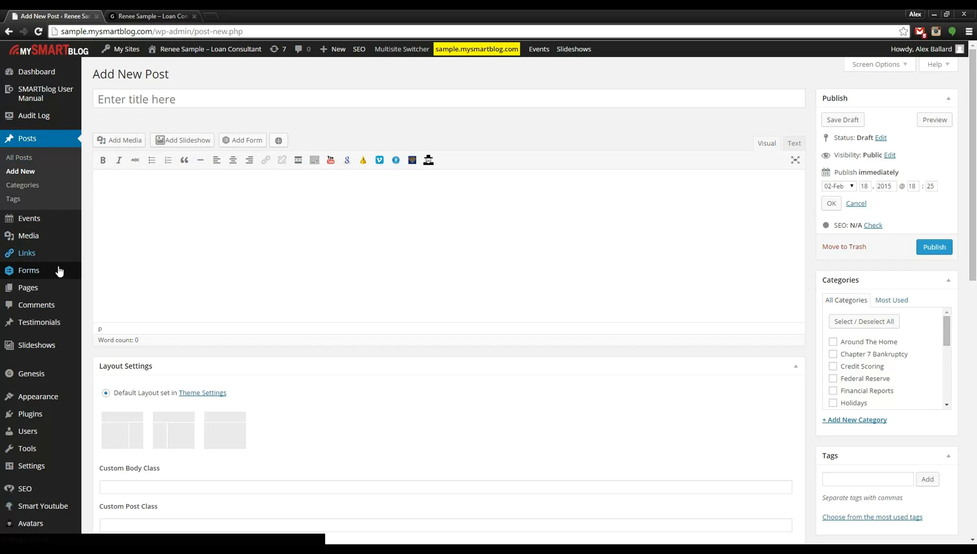
Examine the newsletter and contact forms on the live site's homepage and the message form on its Contact Us page.
mouse_move(46, 272)
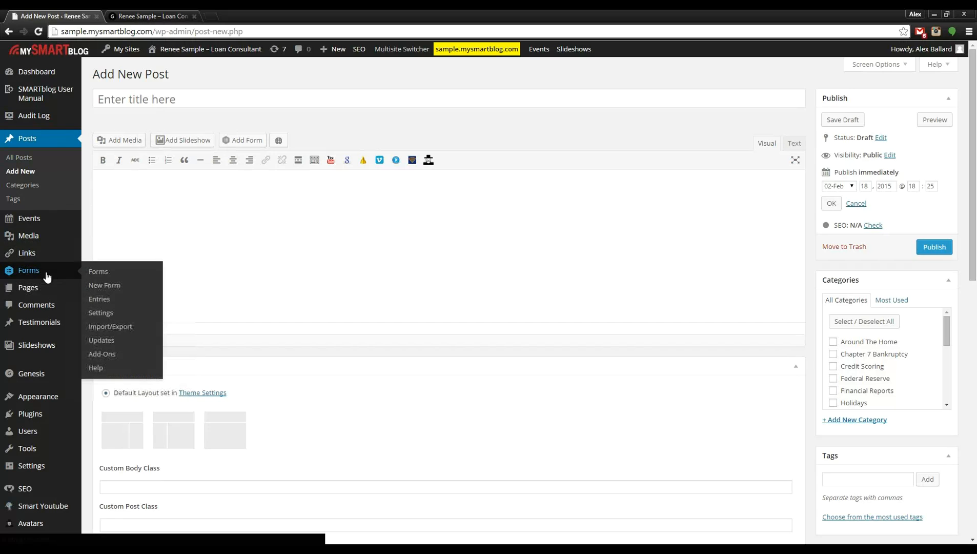
left_click(135, 11)
scroll(410, 210, "up", 4)
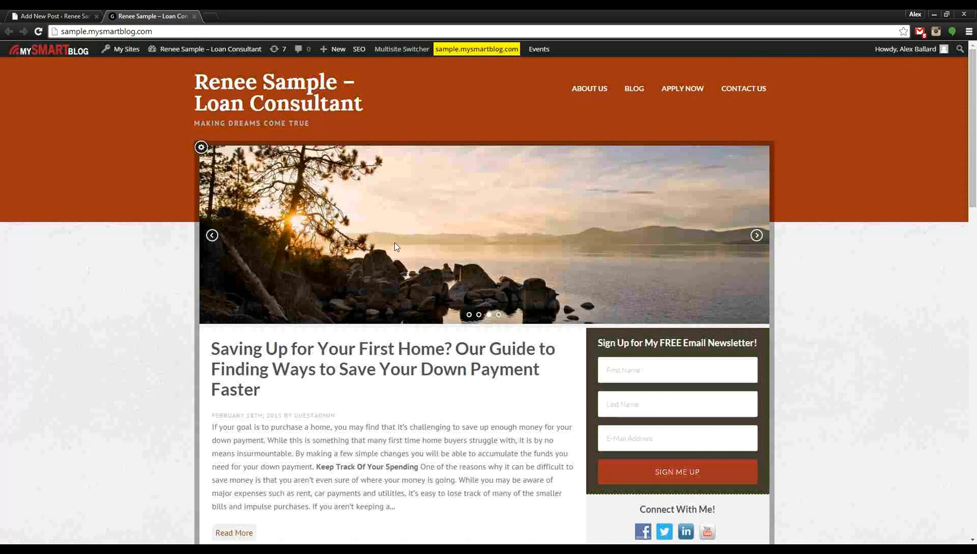
scroll(757, 319, "down", 3)
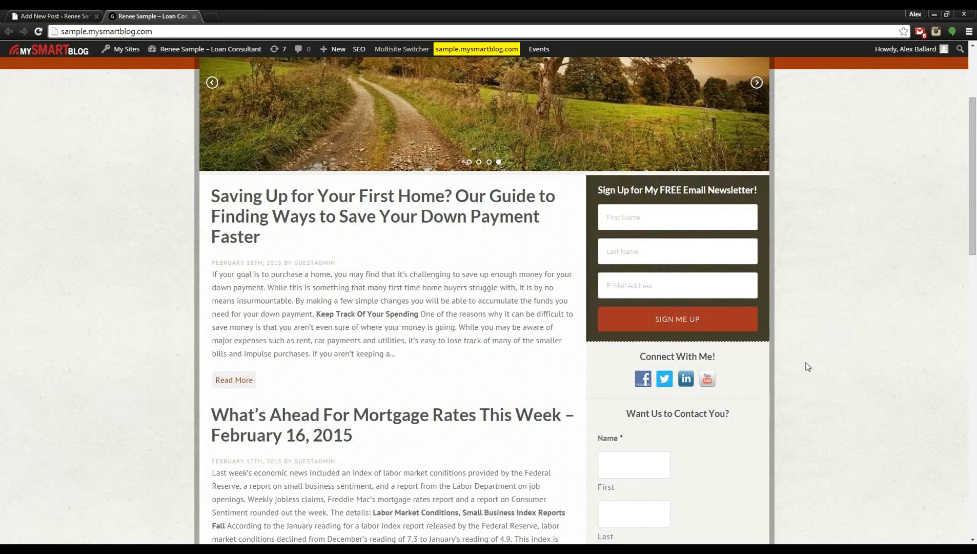
scroll(807, 367, "down", 2)
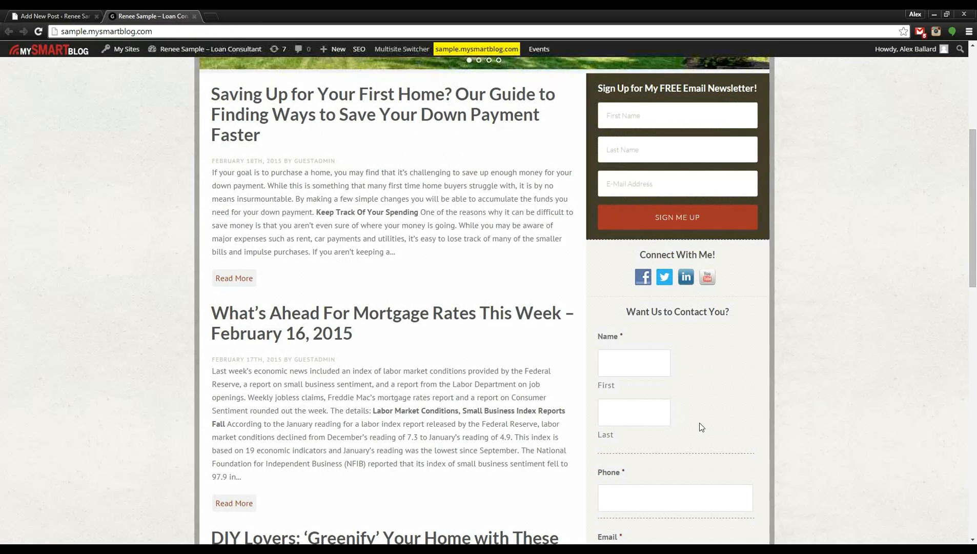
scroll(692, 424, "down", 2)
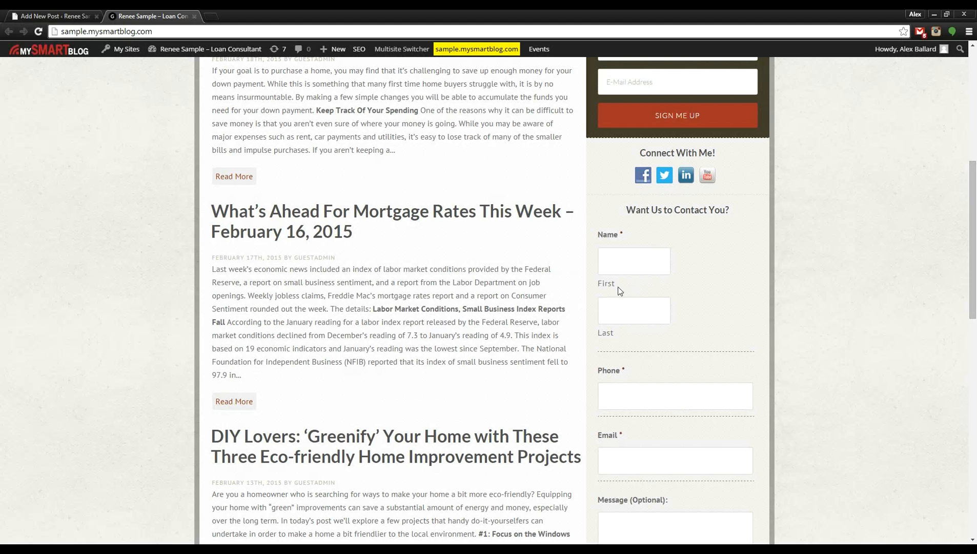
scroll(705, 311, "down", 1)
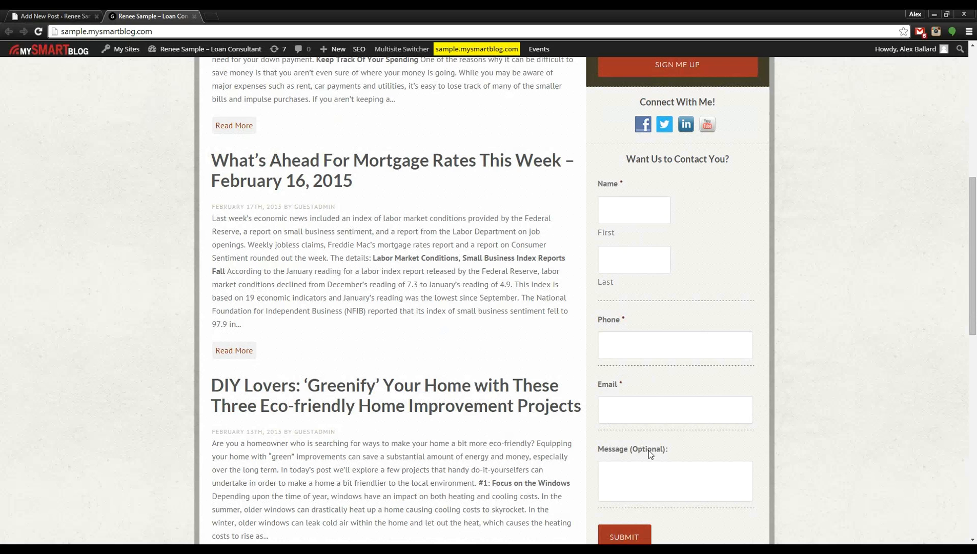
scroll(667, 408, "up", 7)
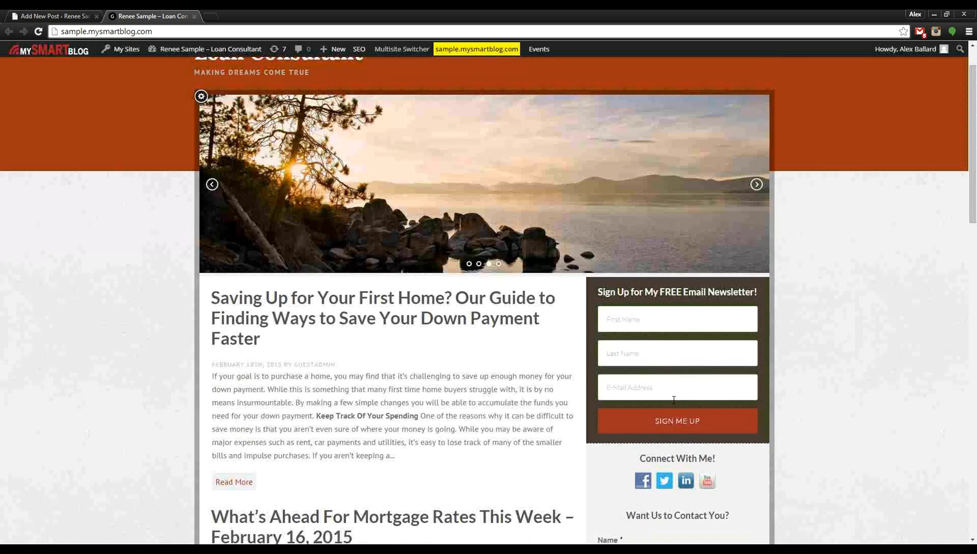
scroll(389, 103, "up", 1)
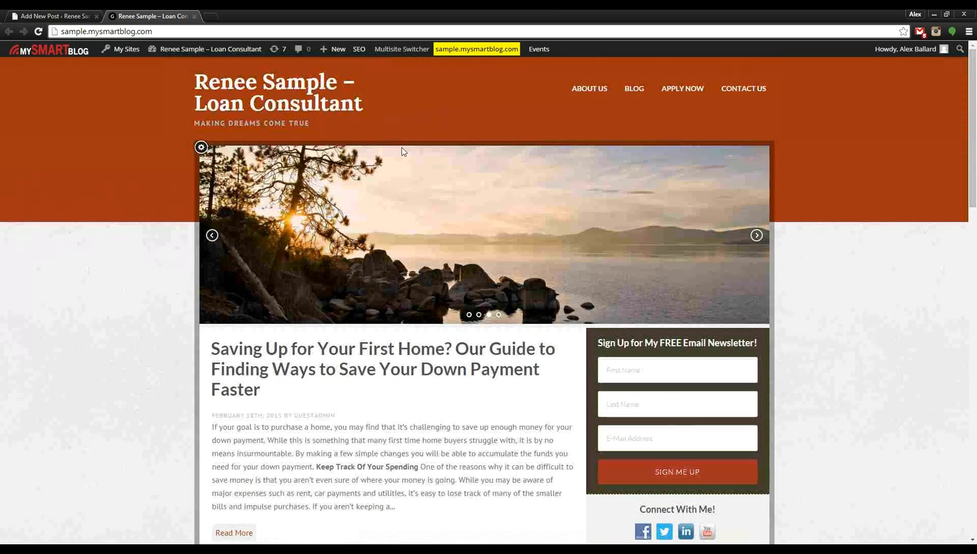
left_click(735, 91)
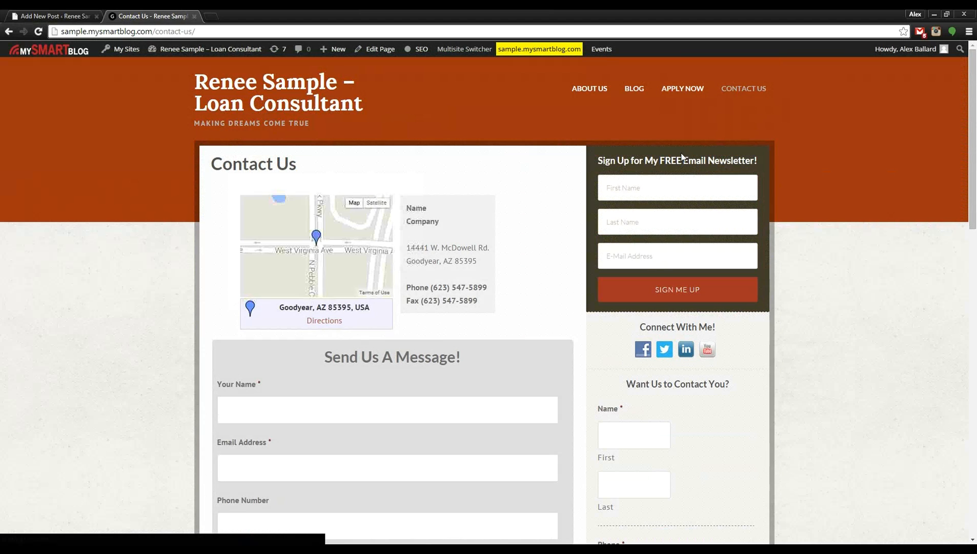
scroll(311, 295, "down", 3)
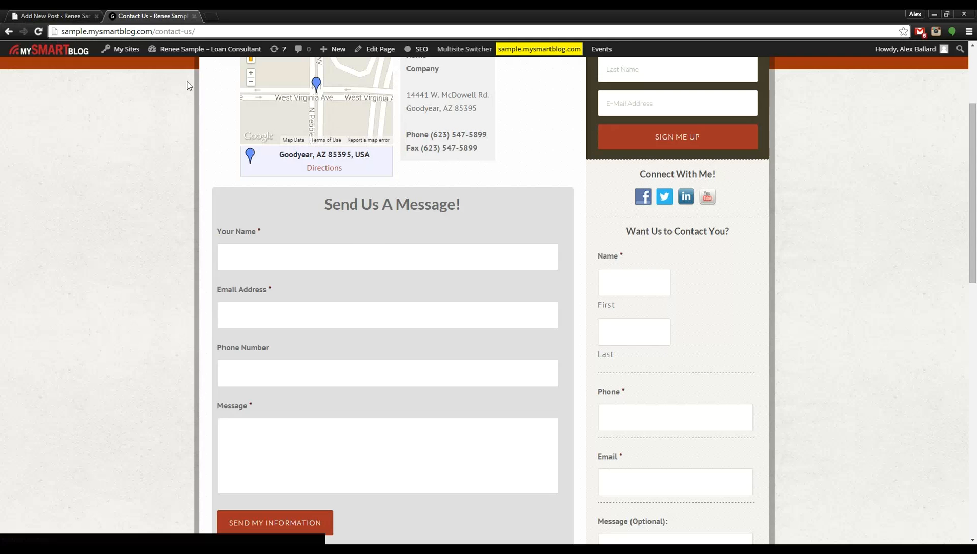
Return to the admin area and open the form entries.
left_click(59, 14)
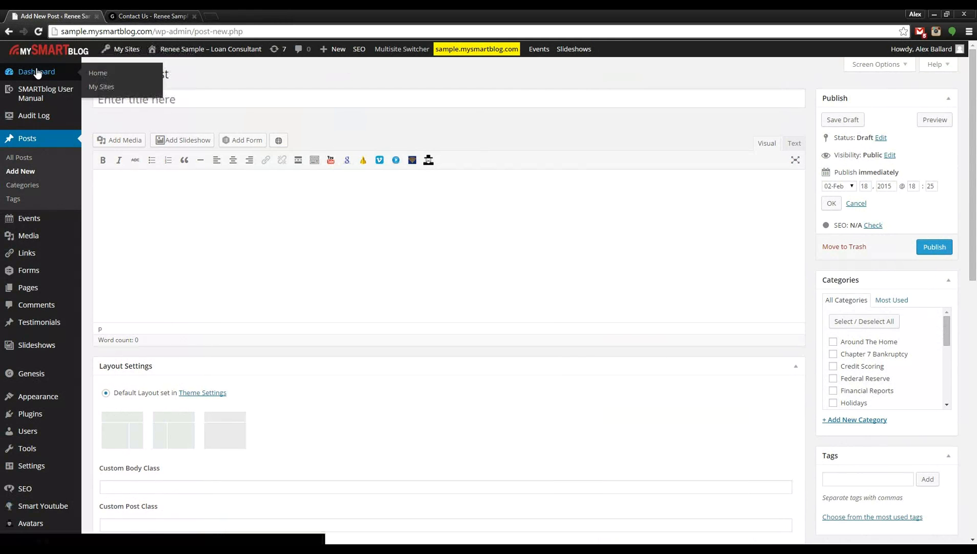
mouse_move(15, 273)
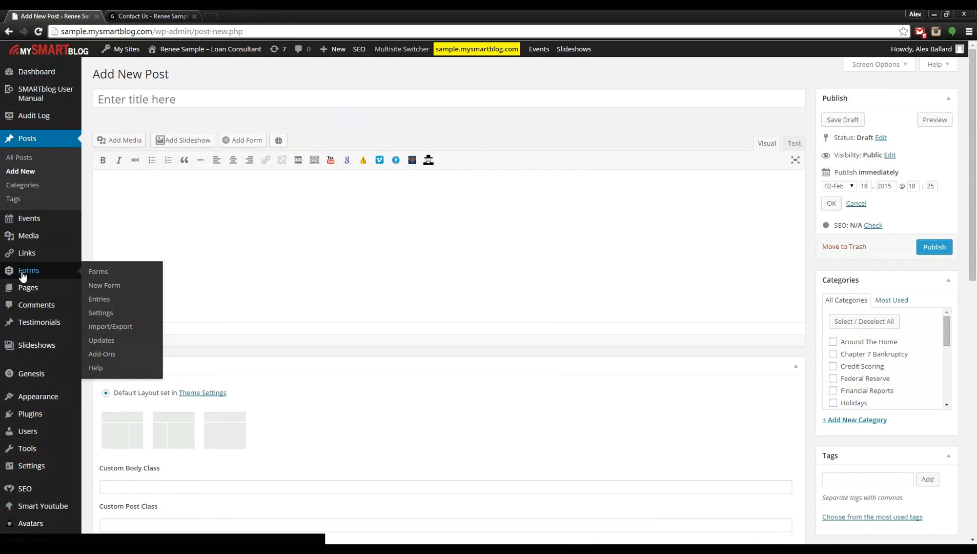
left_click(99, 300)
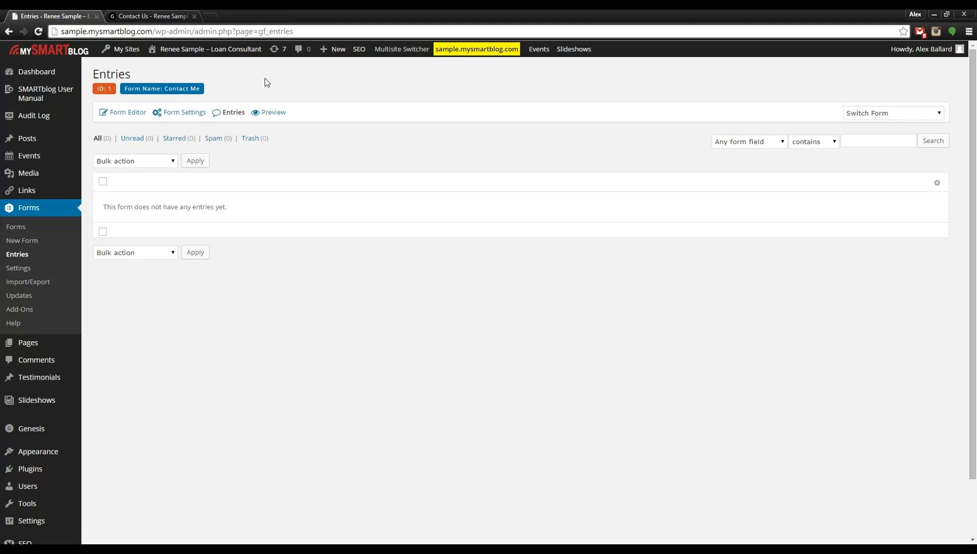
Check the message form's heading on the live Contact Us page and display the entries of the "Send Us A Message!" form.
left_click(149, 20)
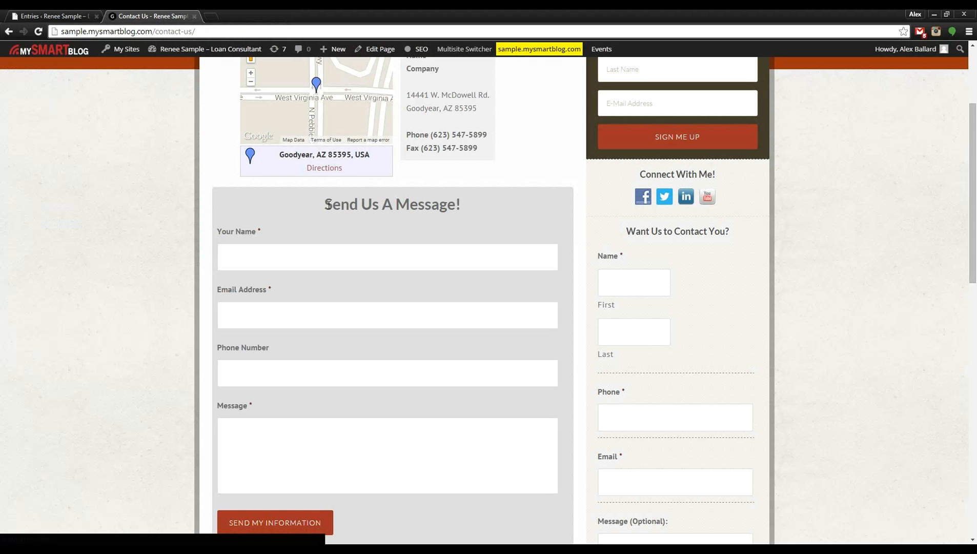
left_click_drag(326, 205, 464, 205)
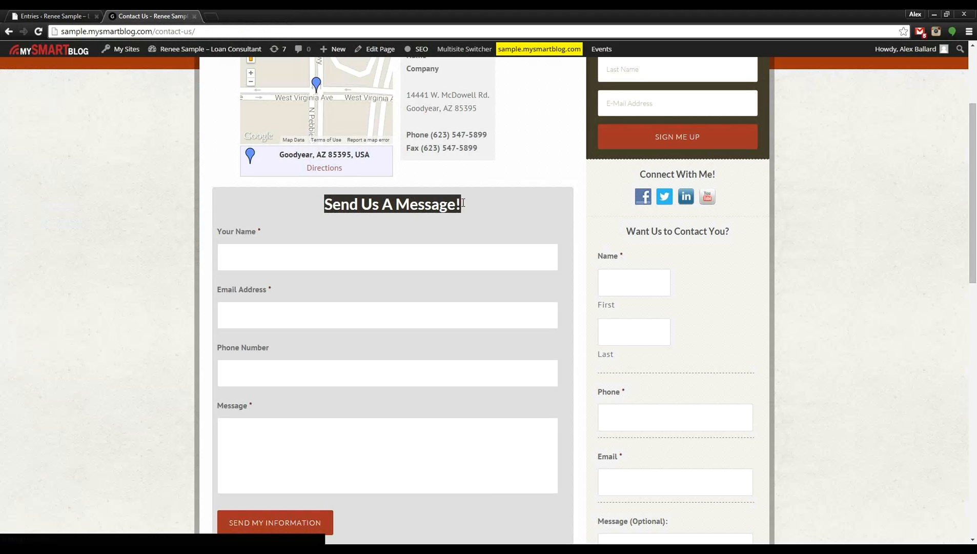
left_click(55, 15)
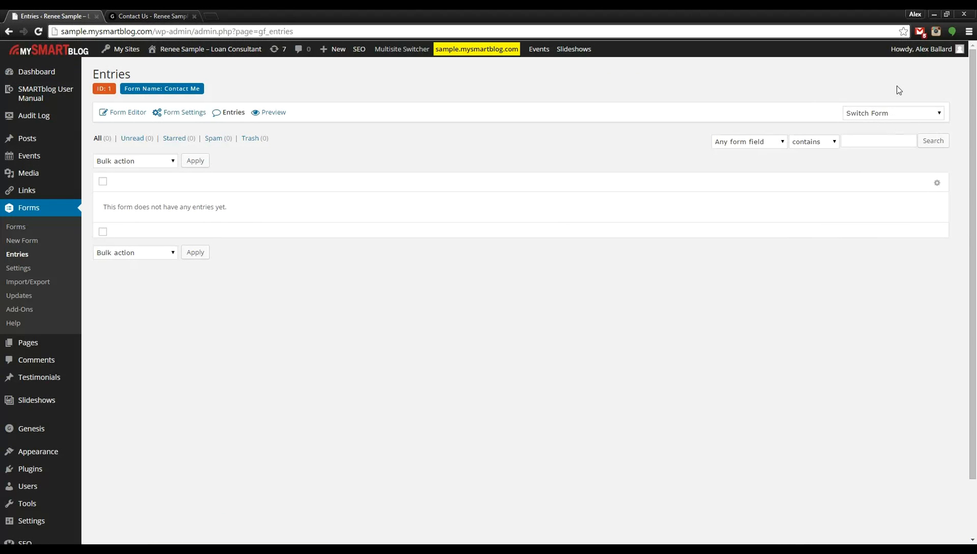
left_click(880, 115)
left_click(877, 152)
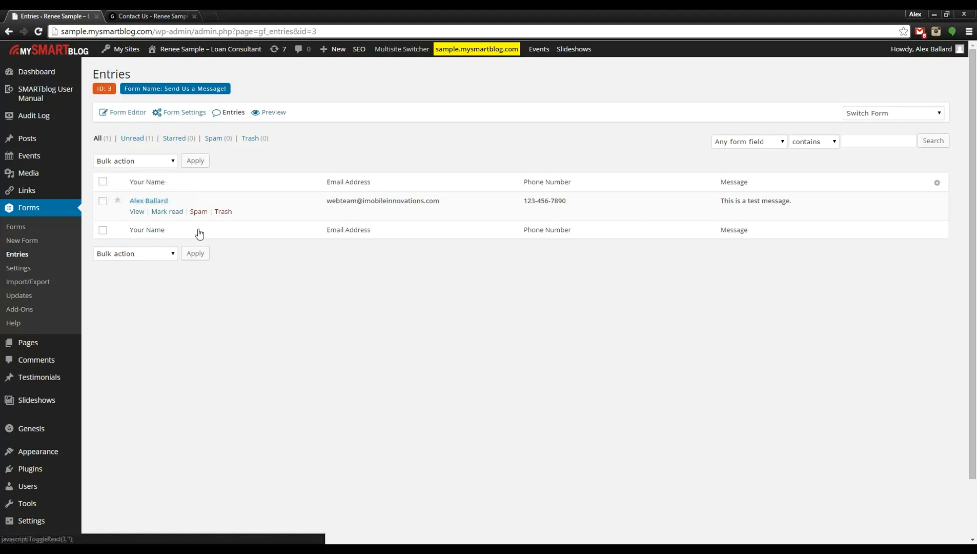
Open the submitted entry of the "Send Us A Message!" form and review its details.
left_click(156, 204)
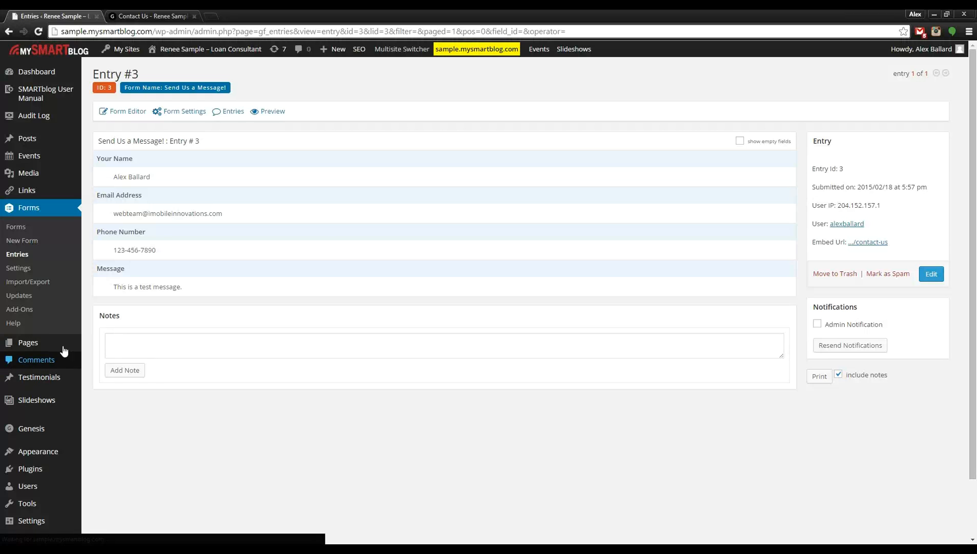
left_click(30, 203)
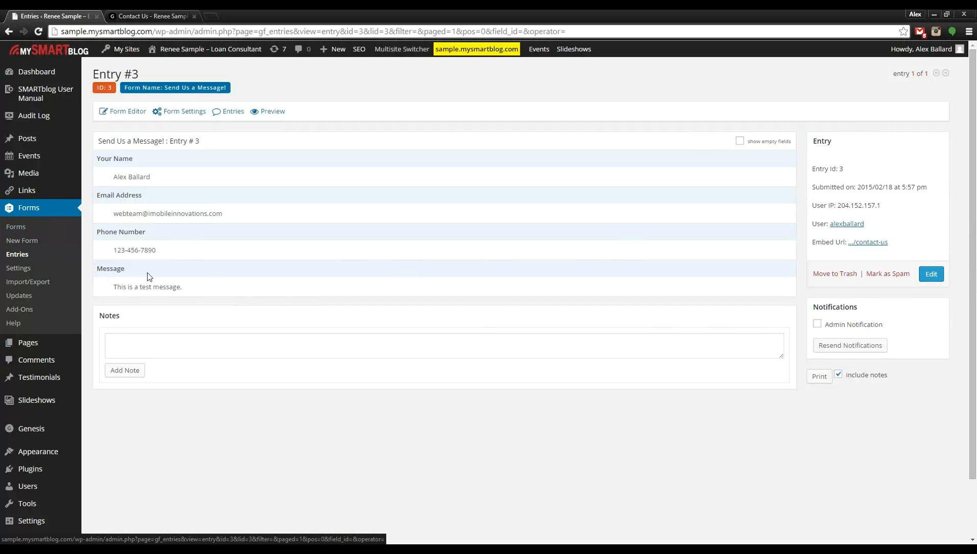
Open the list of all pages and look through it.
mouse_move(29, 352)
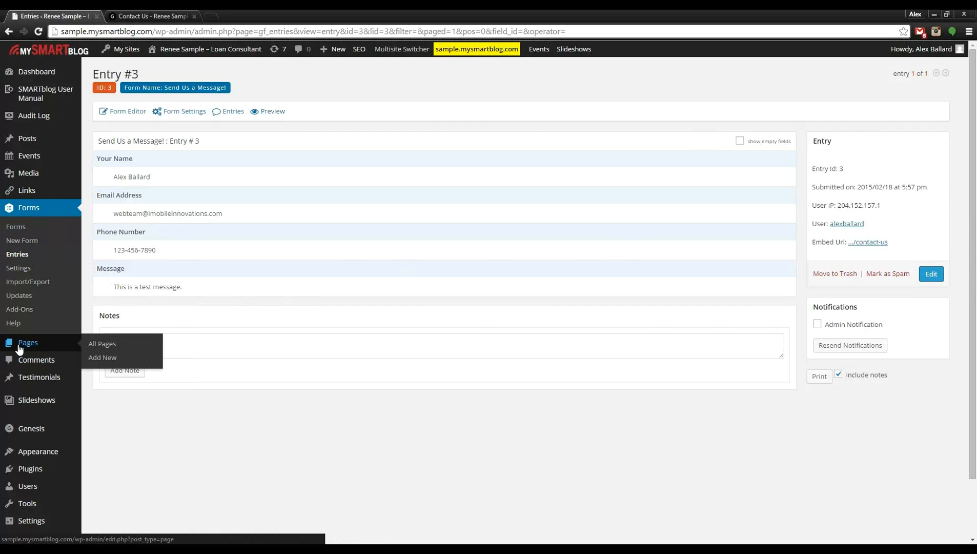
left_click(30, 348)
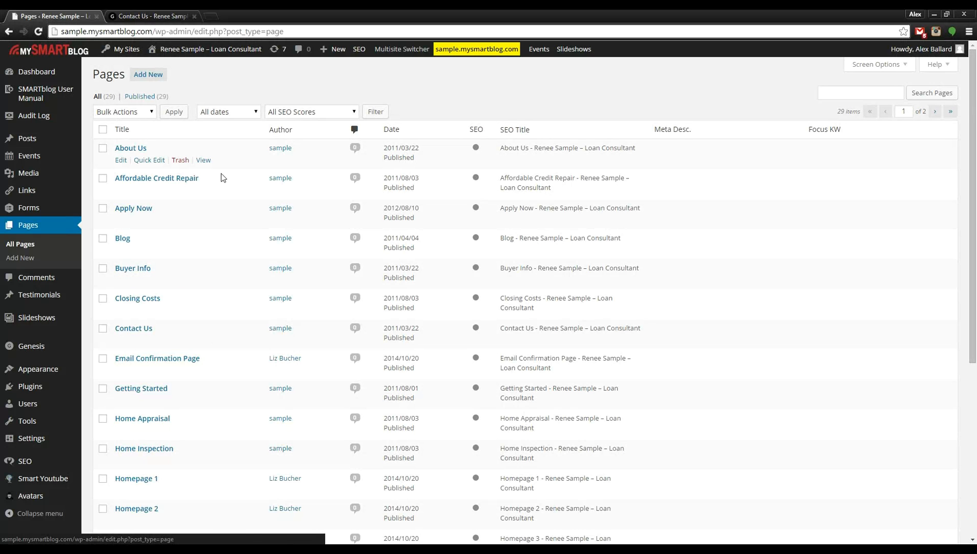
scroll(241, 194, "down", 4)
scroll(253, 207, "down", 2)
scroll(216, 360, "up", 5)
Switch to the live site's homepage and examine the page links in its navigation menu.
left_click(146, 16)
scroll(602, 205, "up", 5)
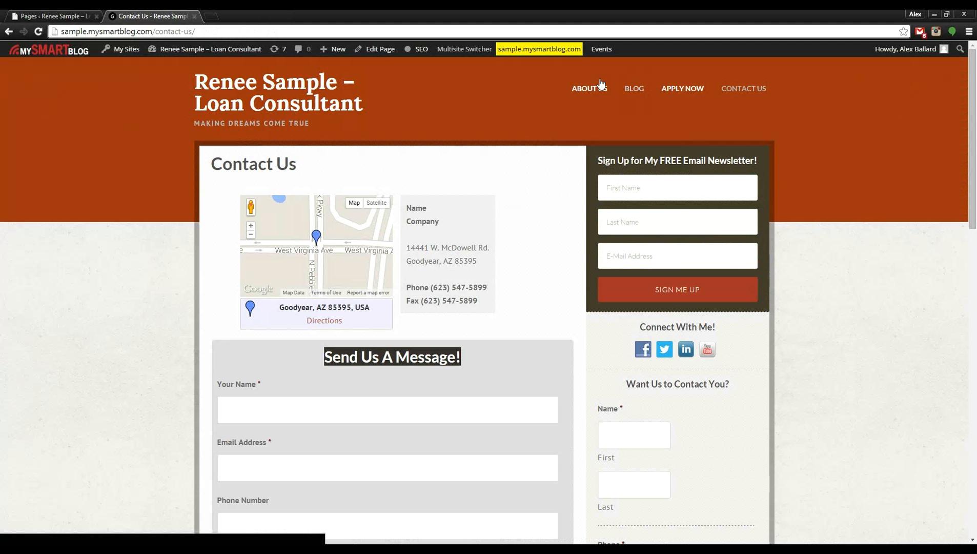
left_click(283, 94)
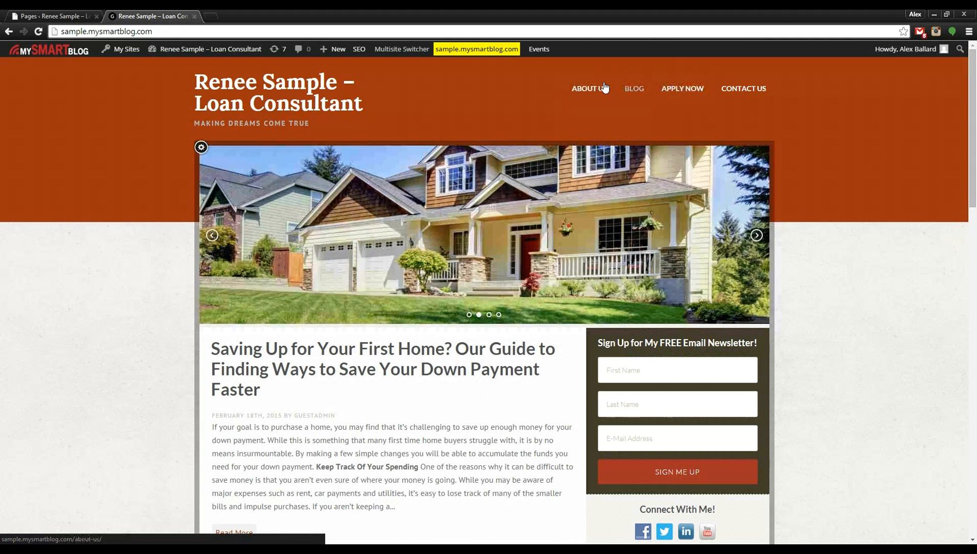
mouse_move(604, 87)
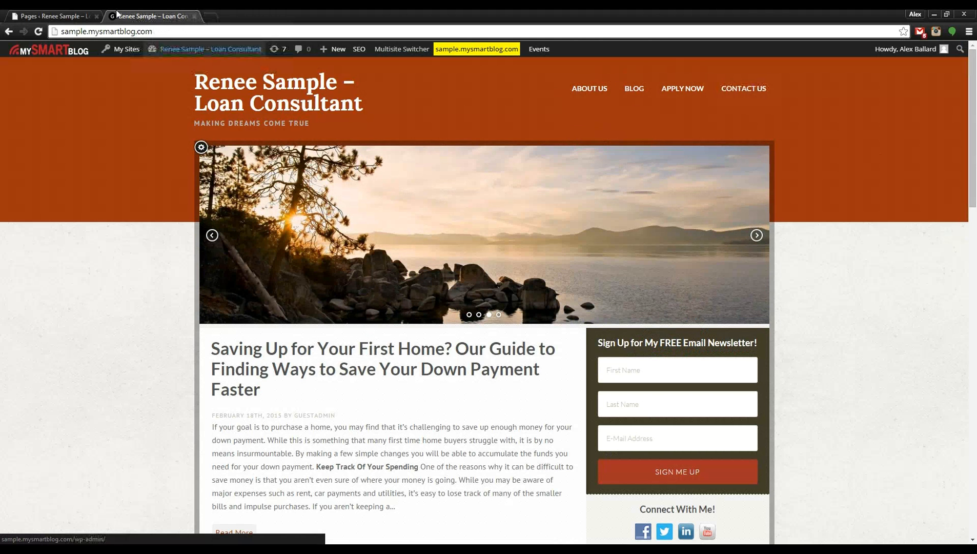
Return to the admin area, view the About Us page in the editor, and go back to the page list.
left_click(51, 16)
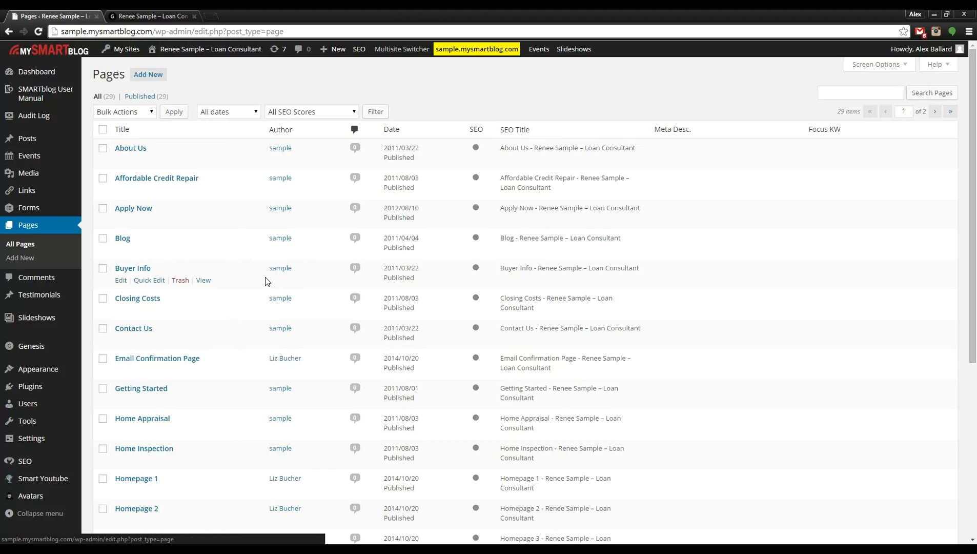
left_click(140, 150)
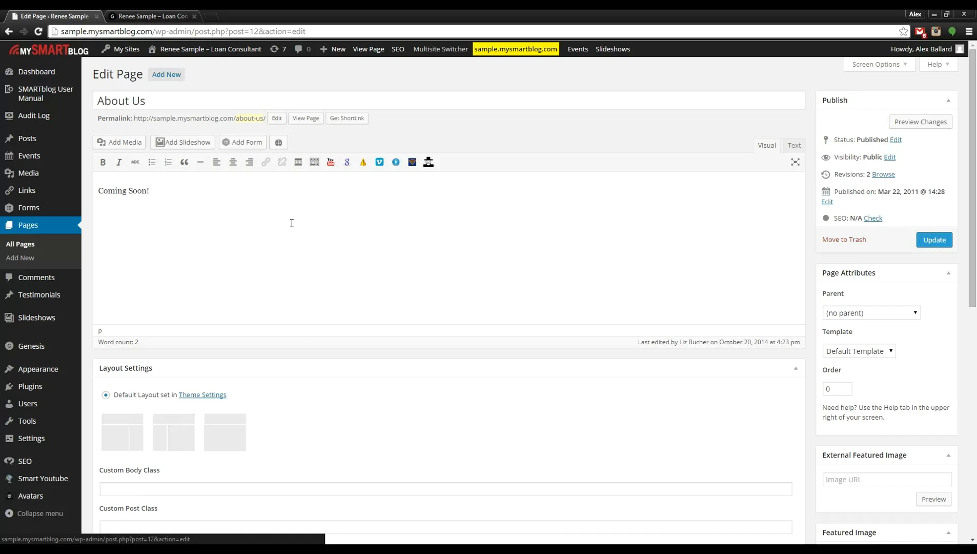
left_click(30, 230)
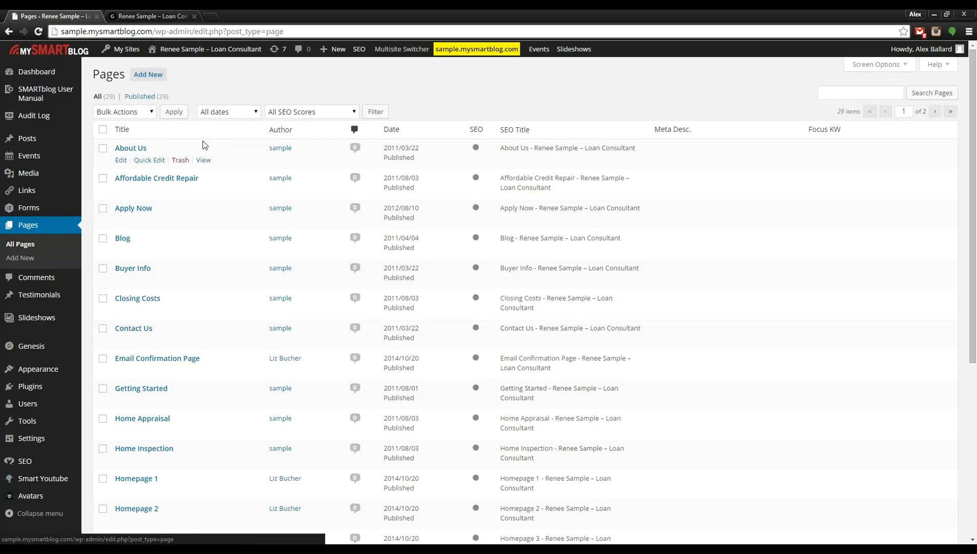
Create a page titled "New Page" with the text "This is a test page." and publish it.
left_click(140, 76)
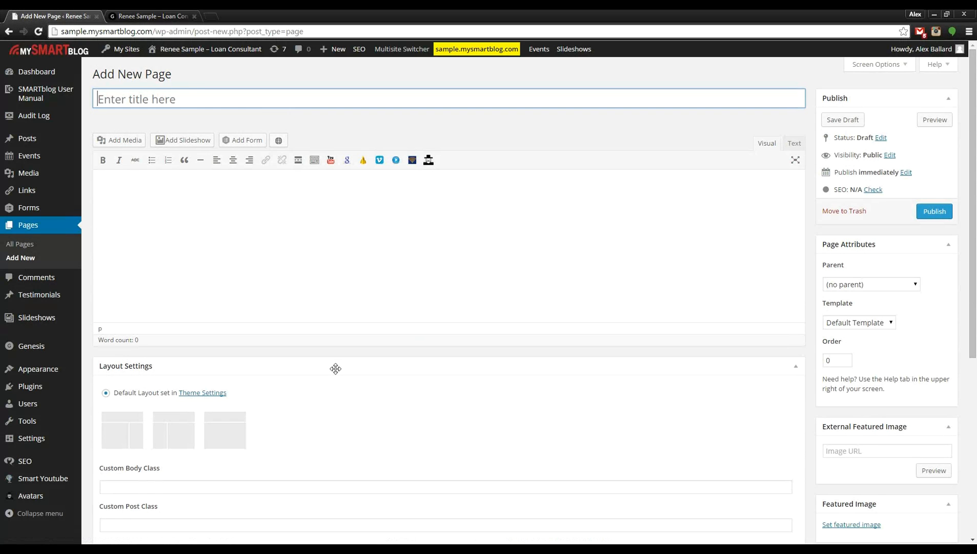
left_click(286, 99)
type("New Page")
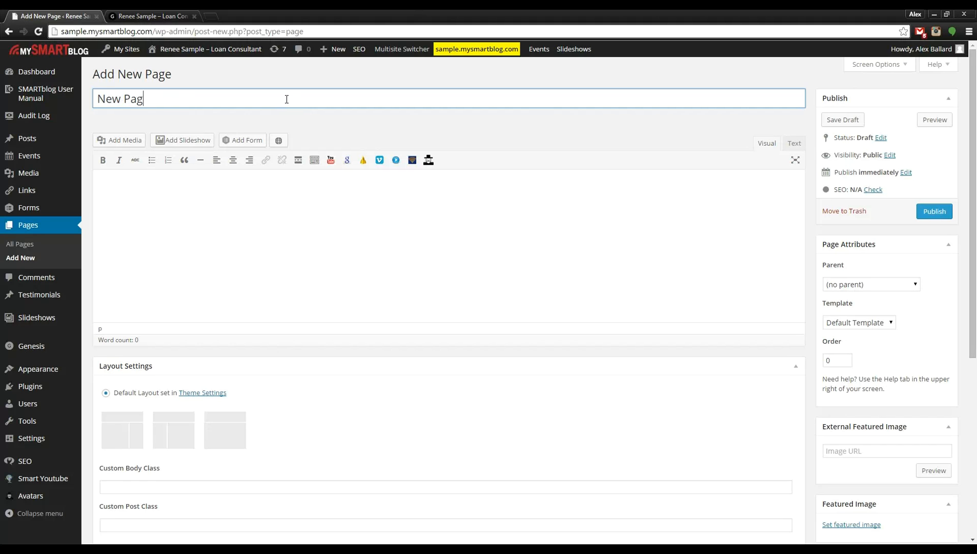
left_click(216, 204)
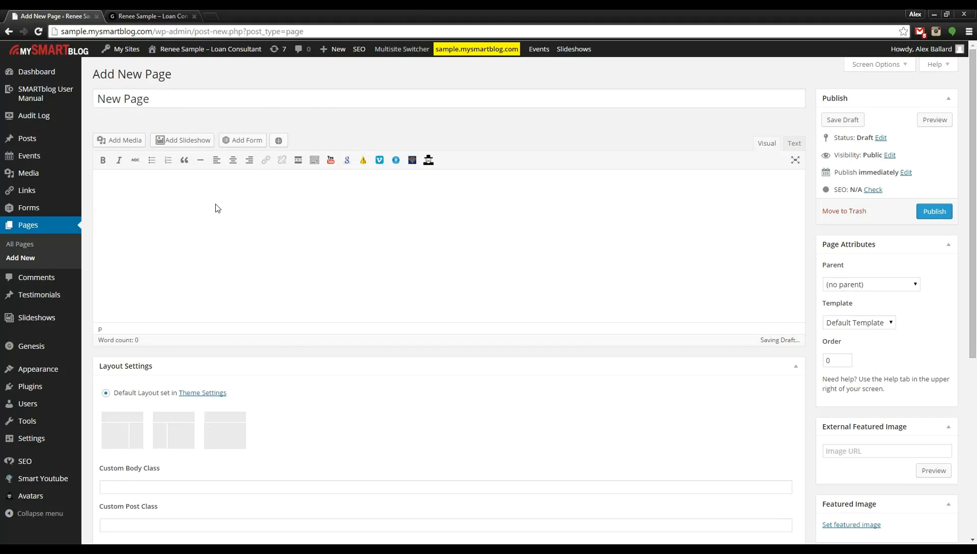
type("This is a test ")
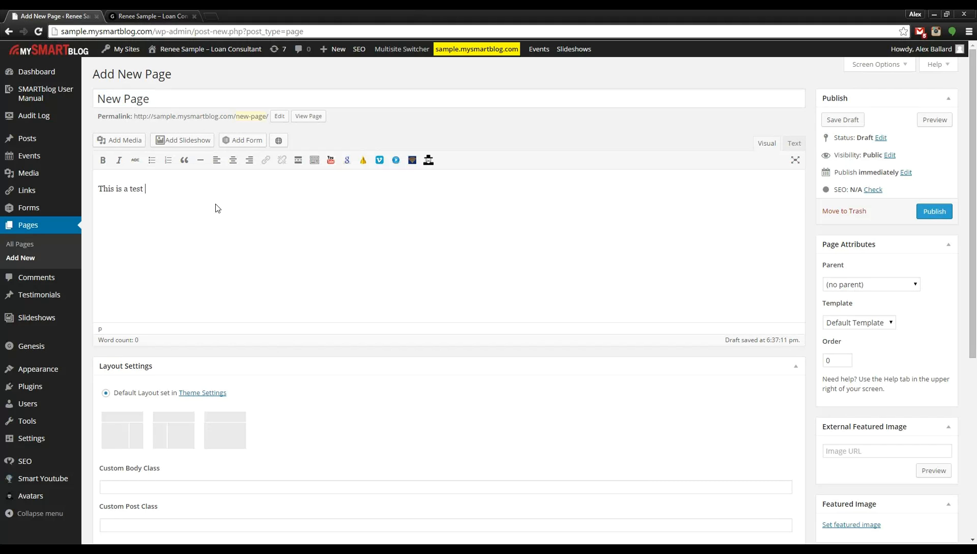
type("page.")
left_click(938, 215)
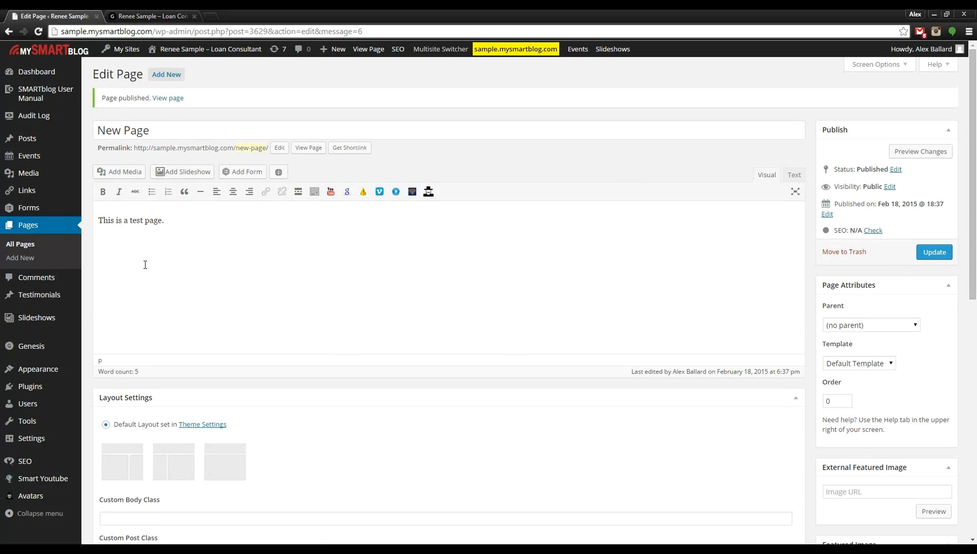
Find New Page on the second page of the page list and view it on the live site in a new tab.
left_click(24, 226)
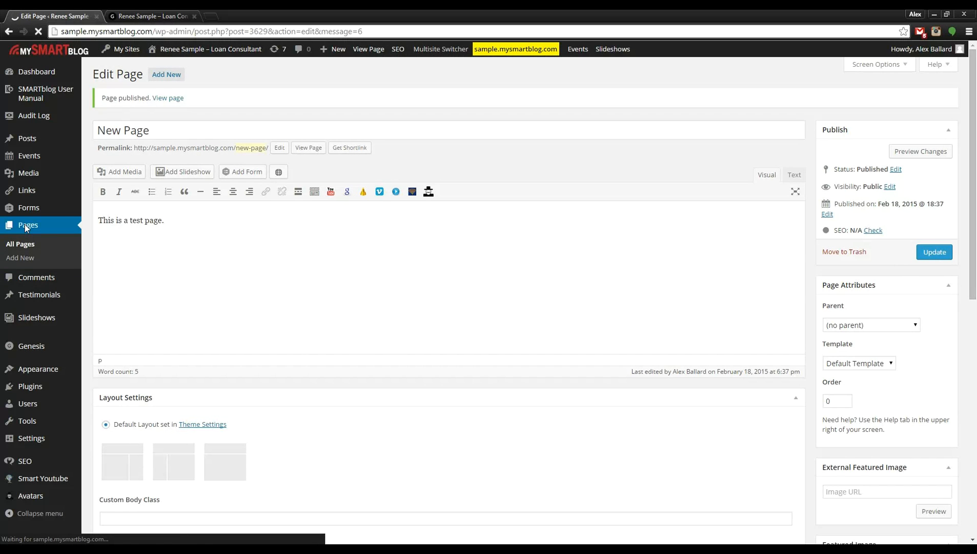
scroll(261, 327, "down", 5)
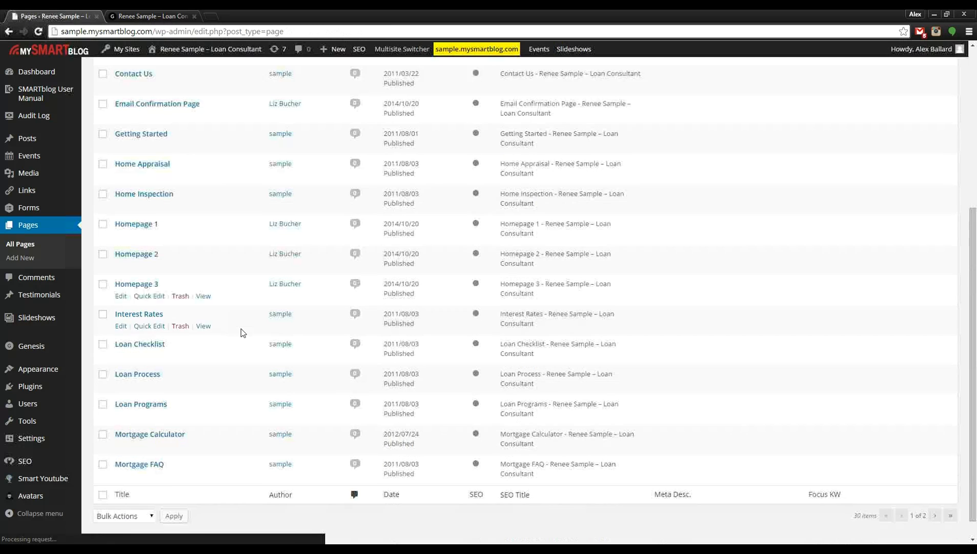
left_click(936, 495)
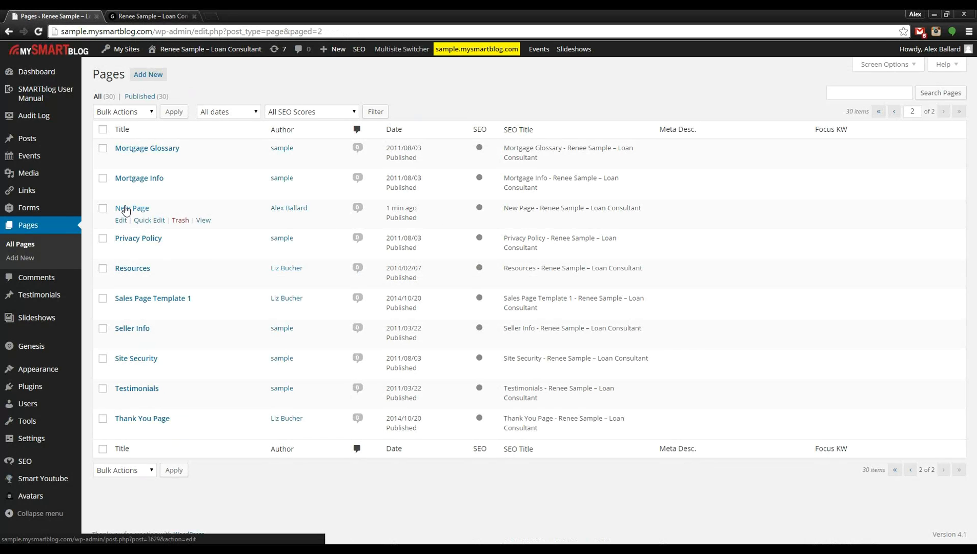
right_click(203, 222)
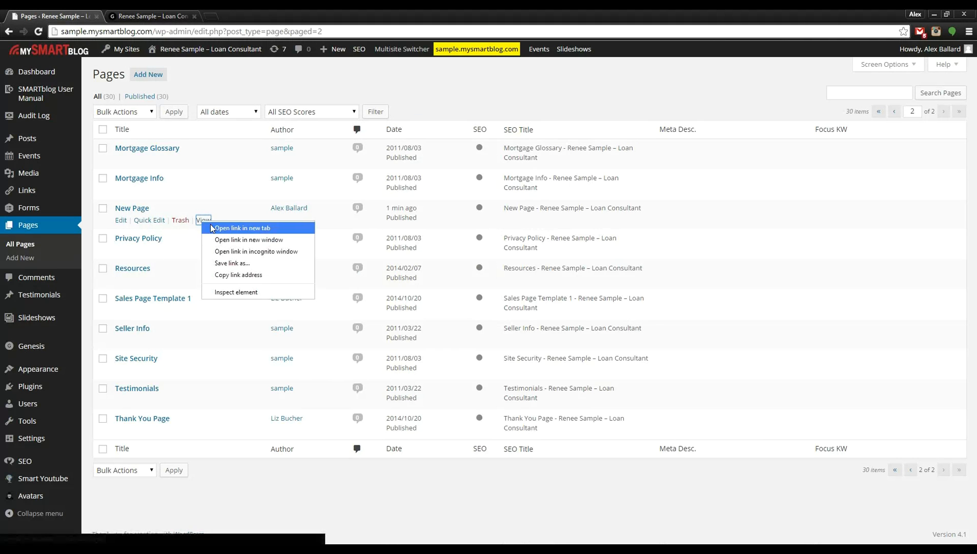
left_click(211, 224)
left_click(244, 16)
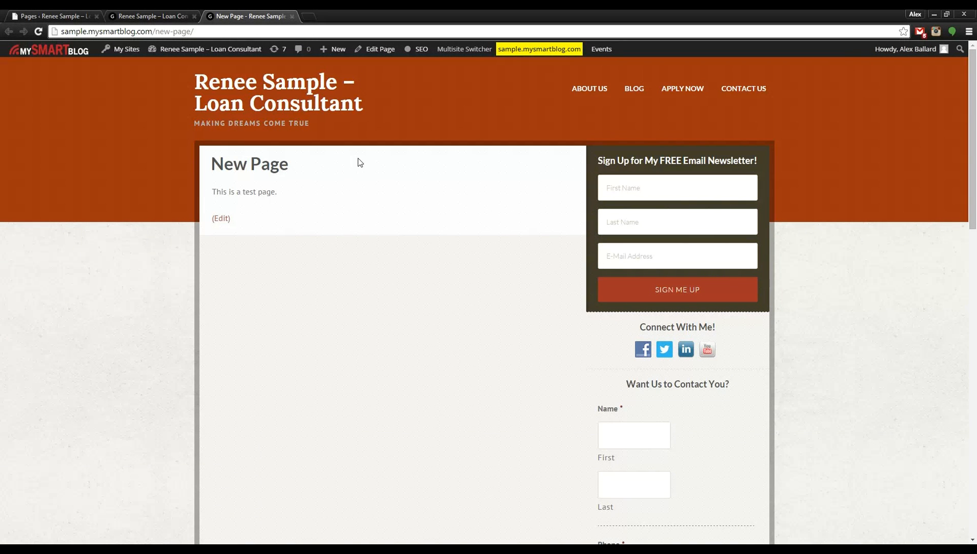
Close the live view of New Page, check the homepage's navigation for it, and return to the page list.
left_click(291, 16)
left_click(257, 94)
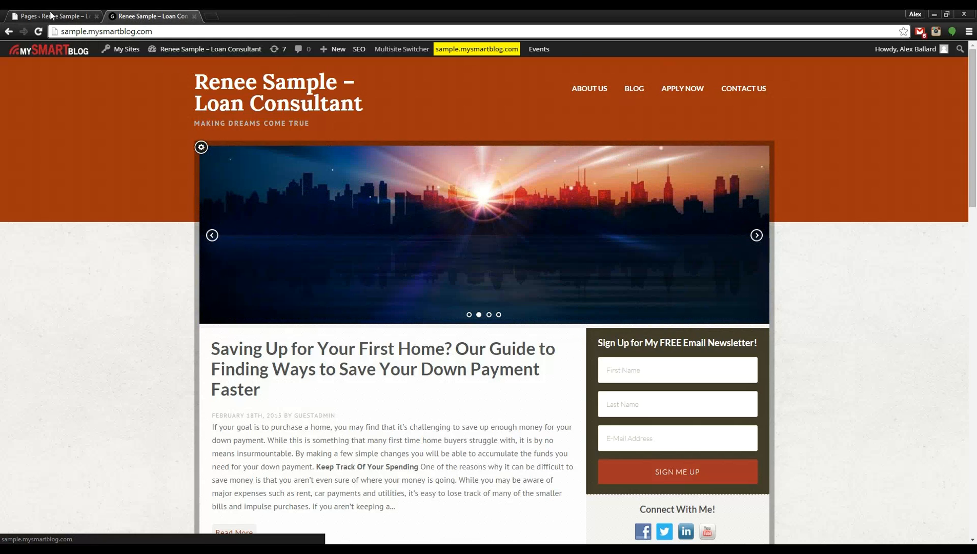
left_click(50, 15)
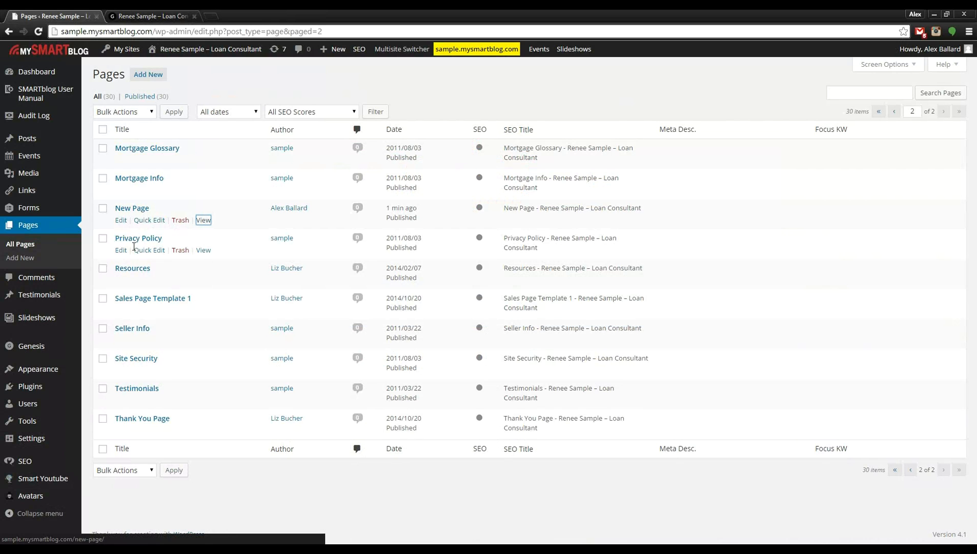
Open the menu editor and compare the main nav structure with the live site's navigation, including the About Us sub-items.
mouse_move(45, 373)
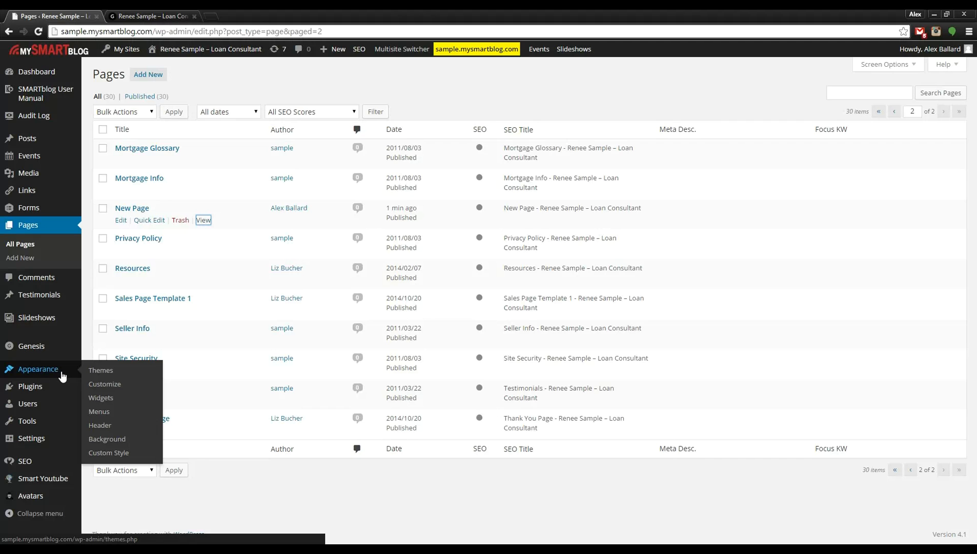
left_click(100, 413)
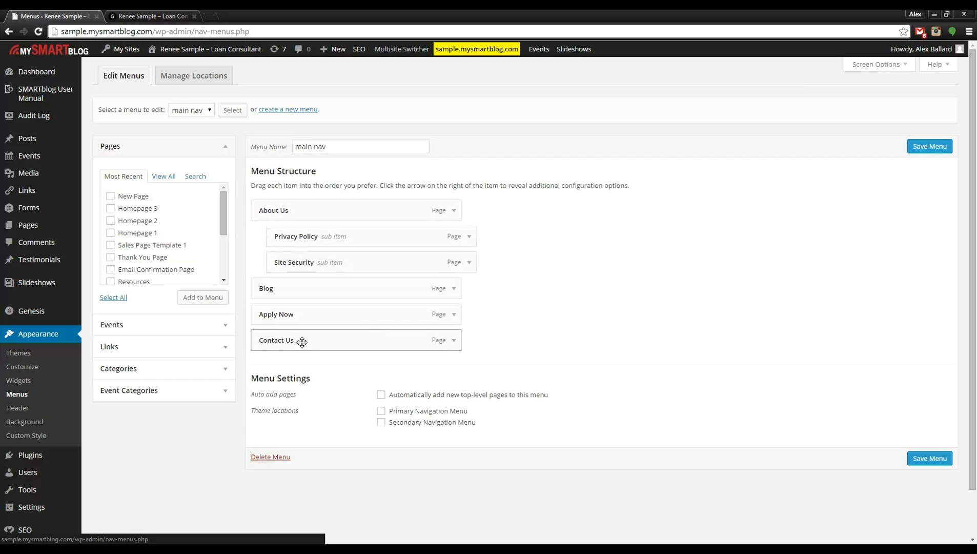
left_click(145, 13)
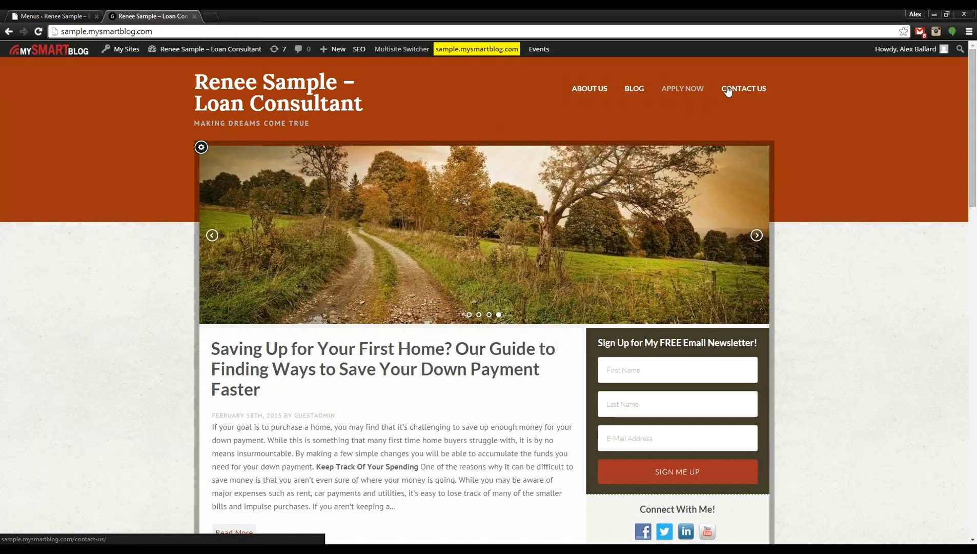
mouse_move(604, 97)
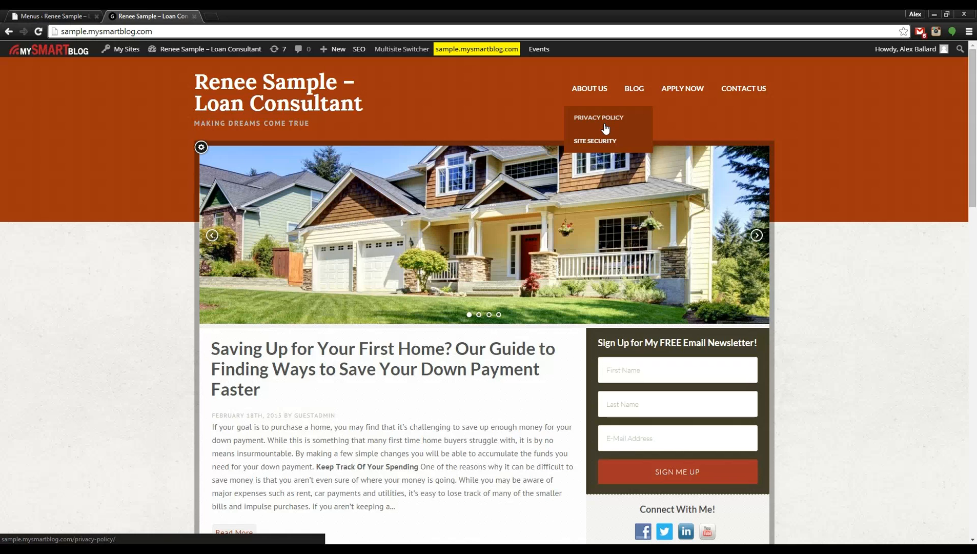
left_click(50, 13)
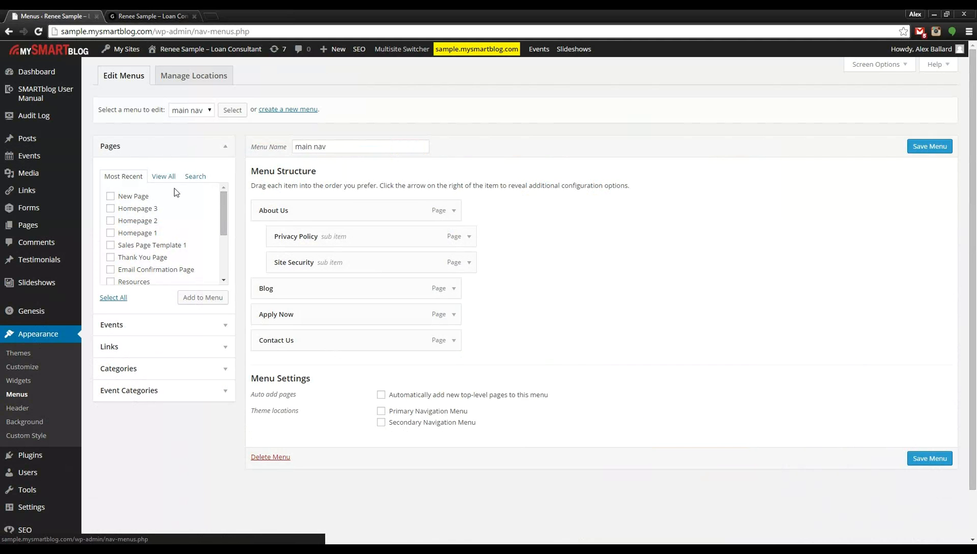
Add New Page to the main nav menu as the first item, above About Us, and save the menu.
left_click(160, 177)
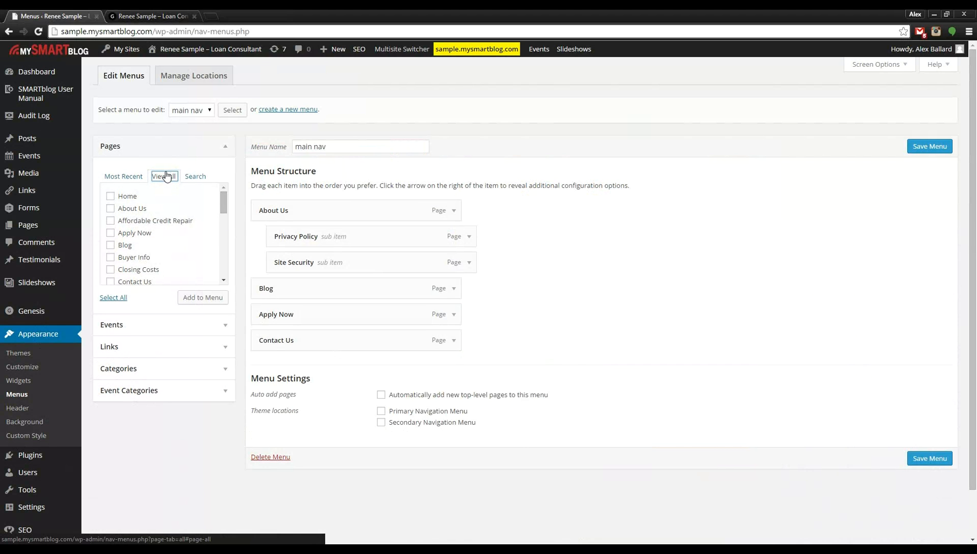
left_click_drag(220, 201, 225, 257)
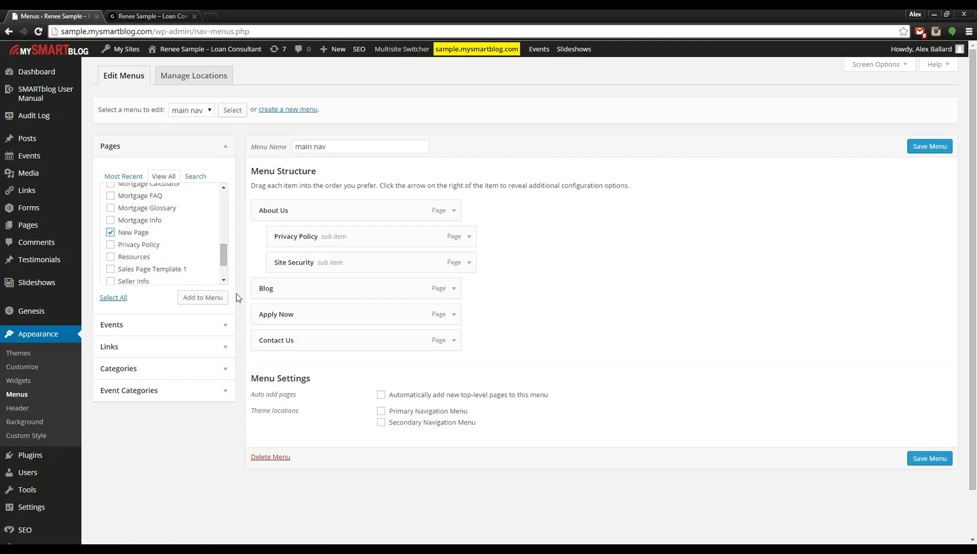
left_click(201, 304)
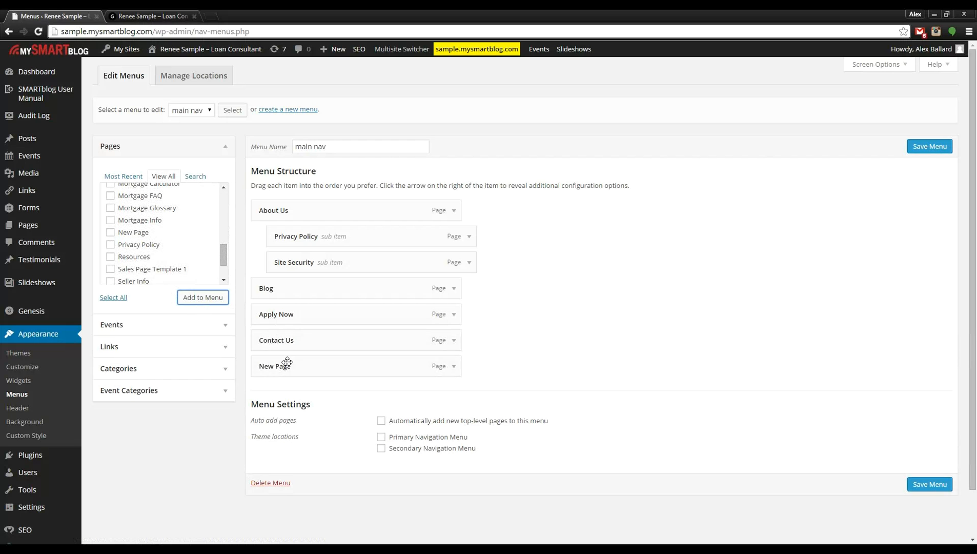
left_click_drag(286, 366, 287, 213)
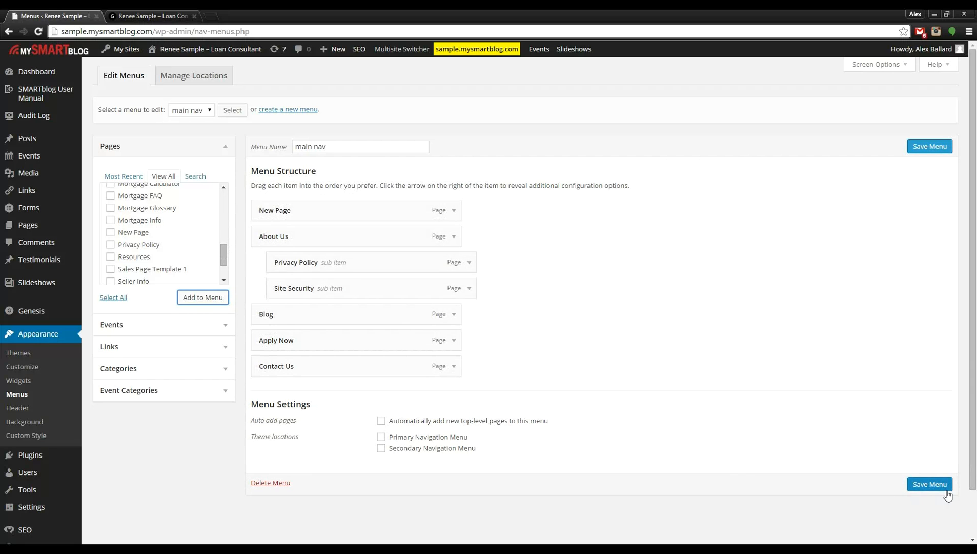
left_click(930, 485)
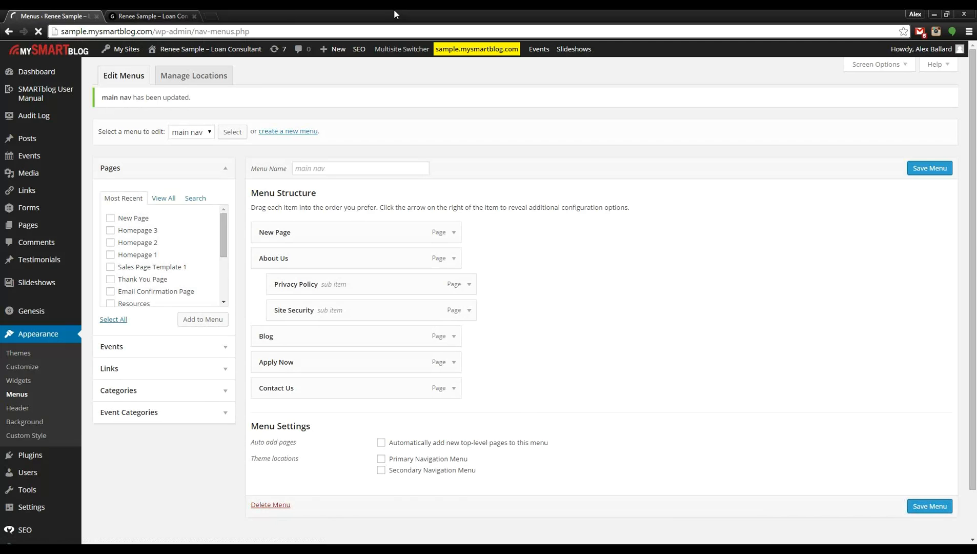
Reload the live homepage and open New Page from its navigation menu.
left_click(151, 12)
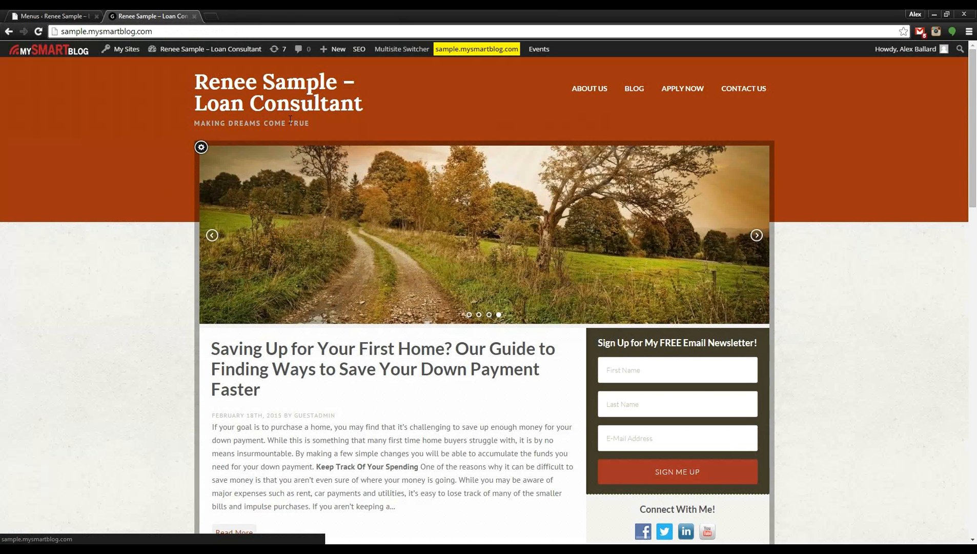
left_click(38, 31)
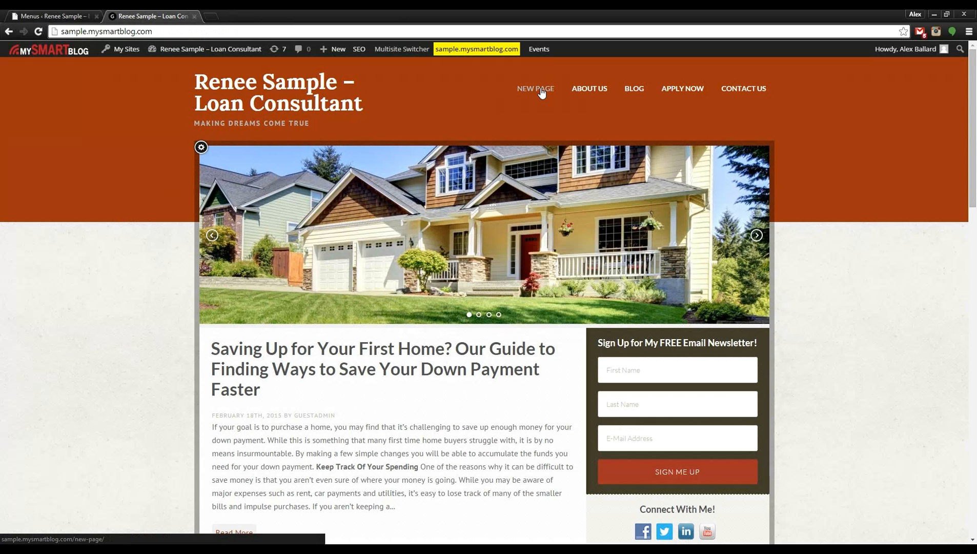
left_click(538, 91)
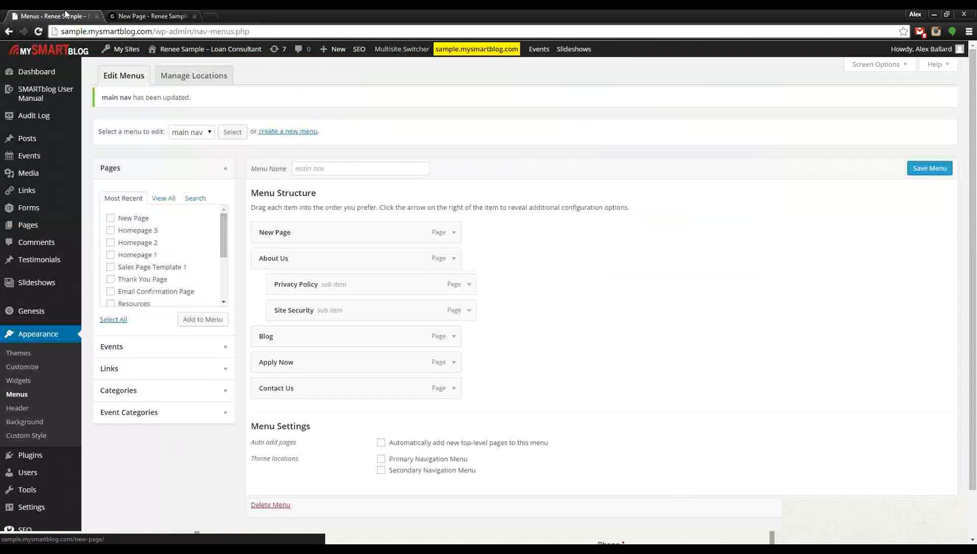
Move New Page beneath Apply Now as its sub-item in the main nav menu and save the menu.
left_click(53, 16)
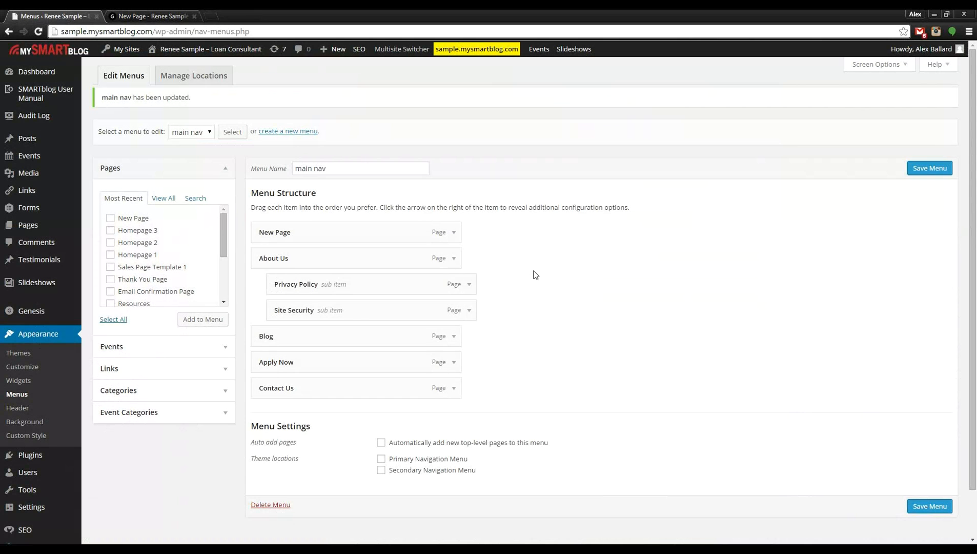
left_click_drag(299, 230, 299, 363)
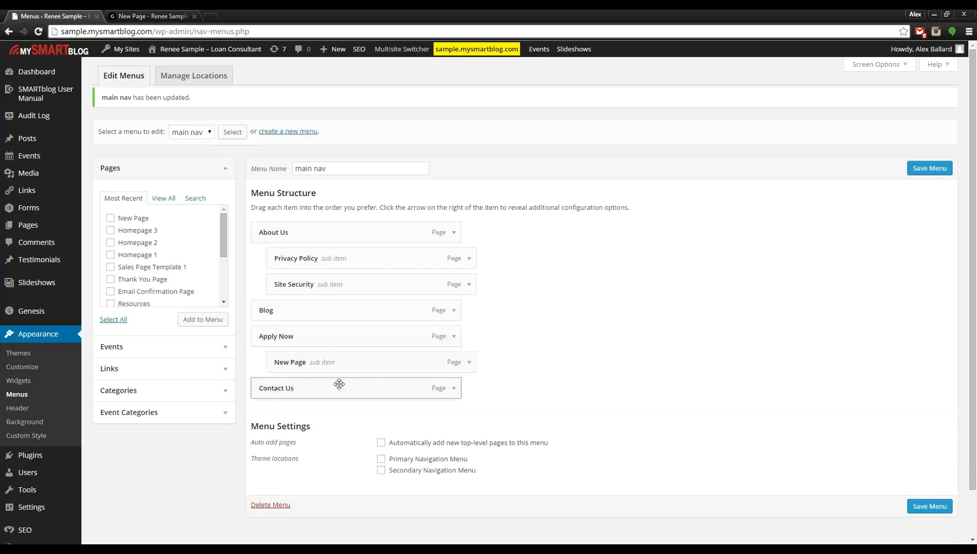
left_click(931, 507)
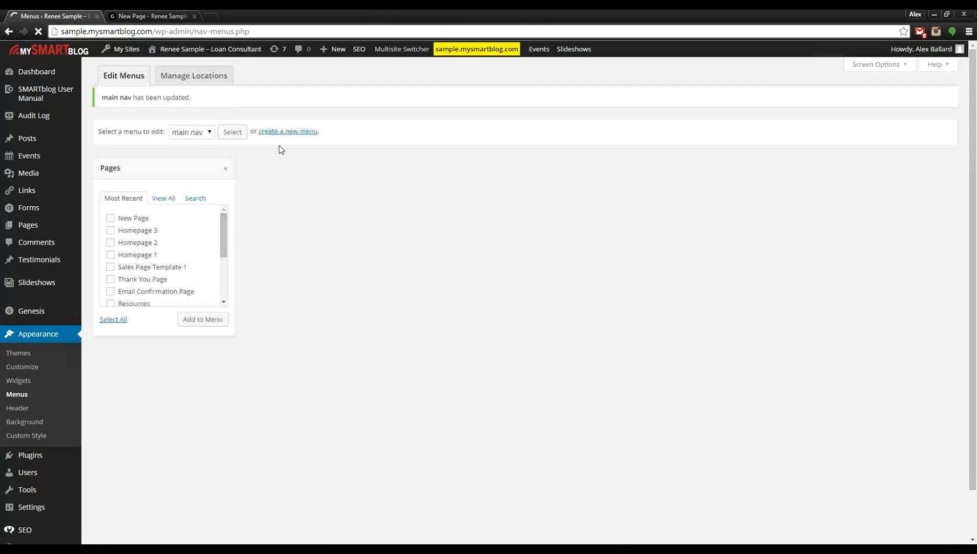
Open the live homepage and check the sub-items under Apply Now in its navigation.
left_click(154, 16)
left_click(231, 105)
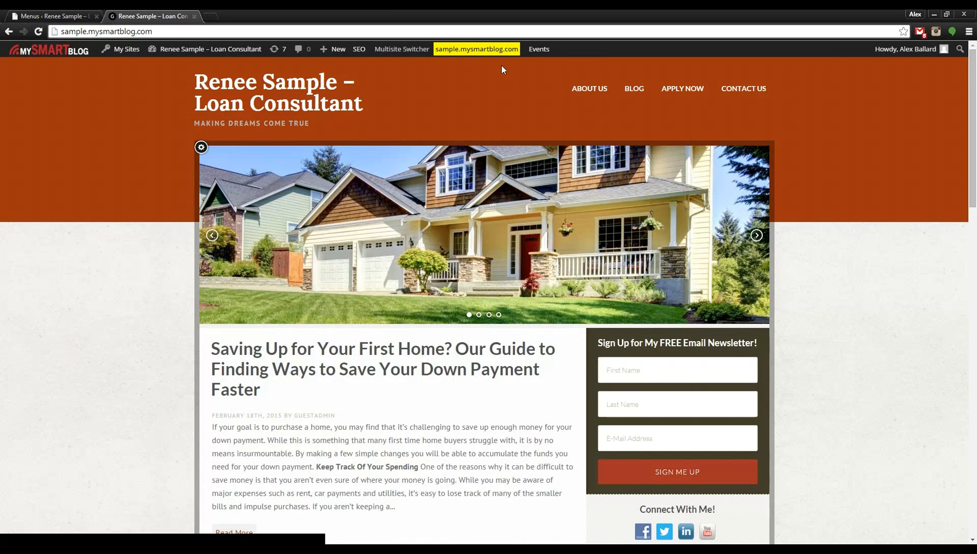
mouse_move(699, 92)
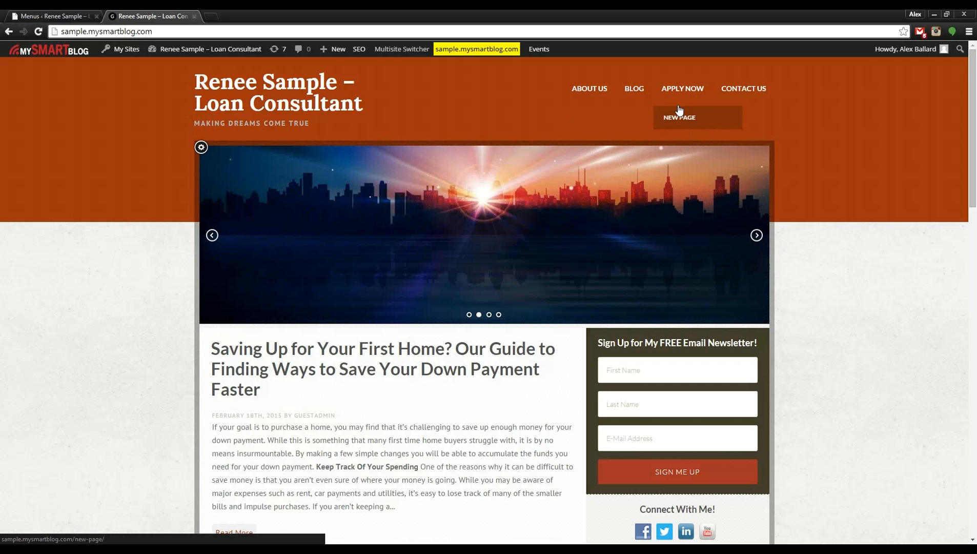
Remove New Page from the main nav menu structure and save the menu.
left_click(58, 12)
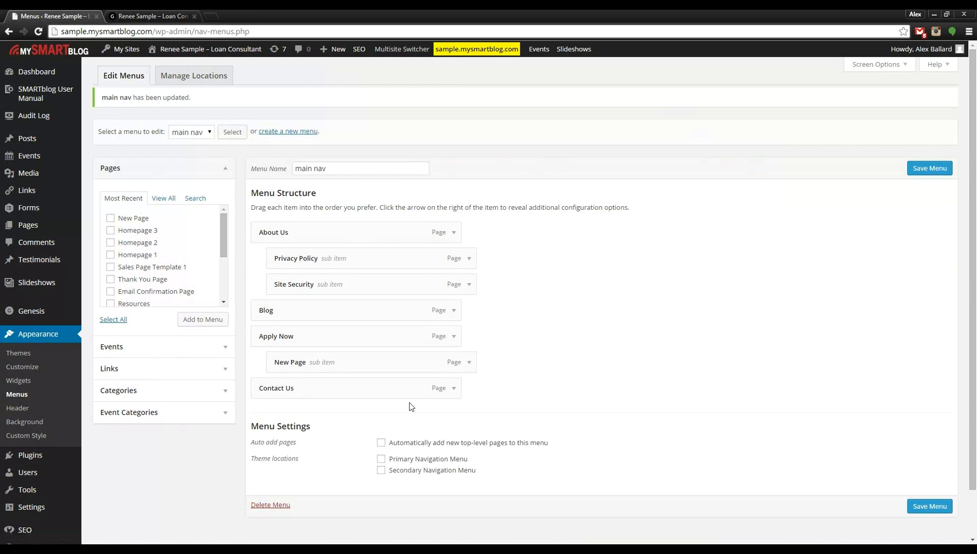
left_click(470, 362)
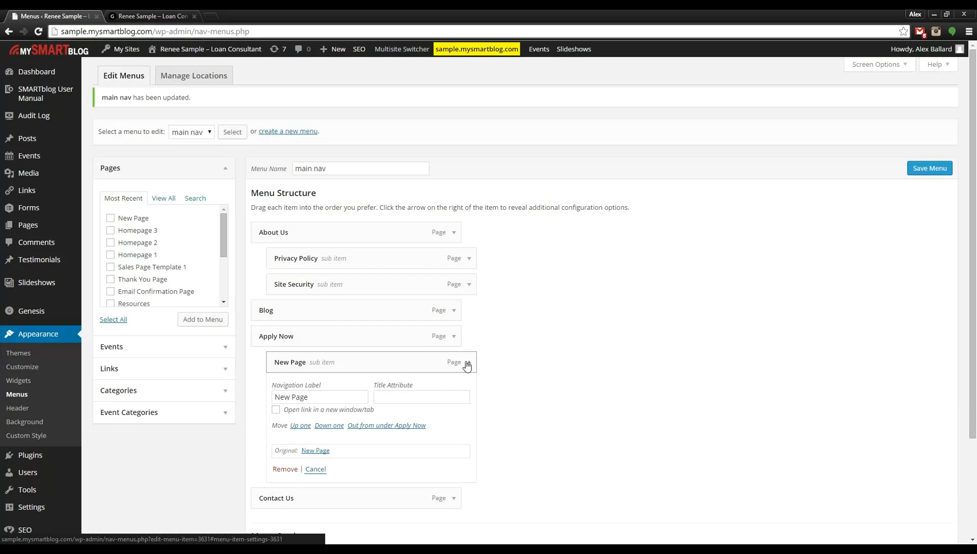
scroll(471, 365, "down", 1)
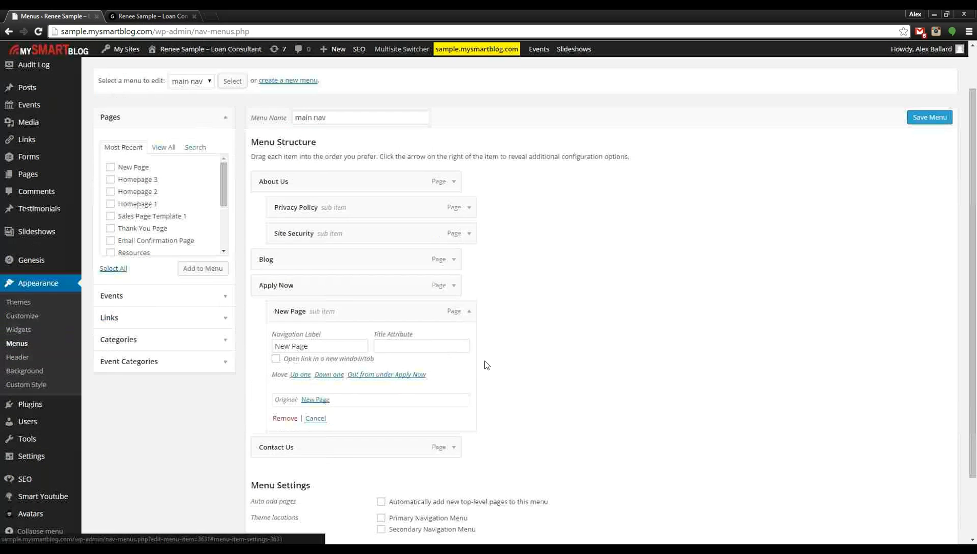
left_click(283, 418)
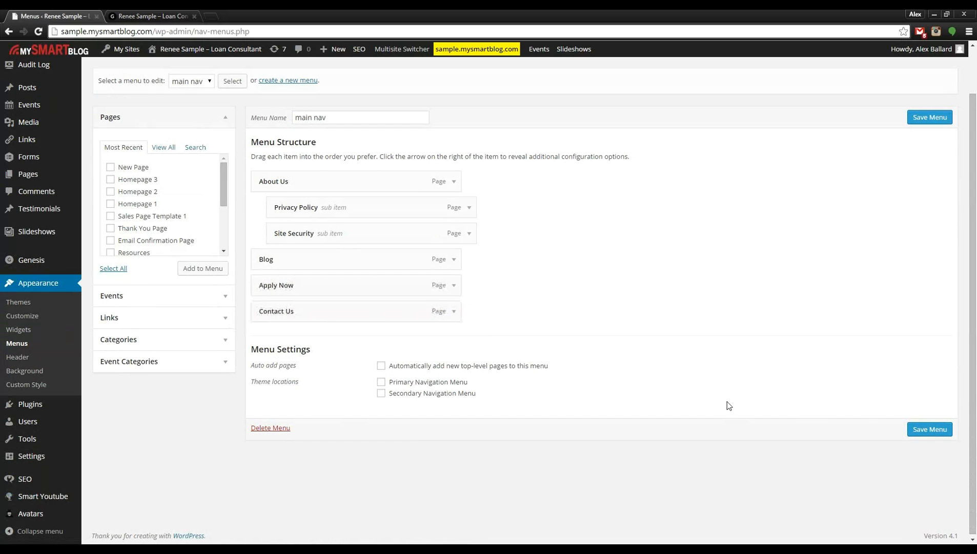
left_click(936, 424)
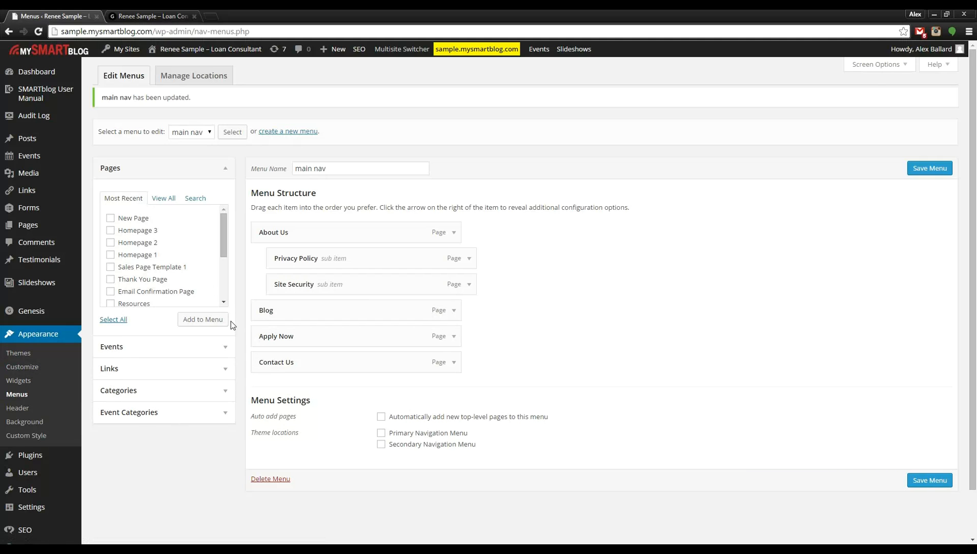
View the slideshow on the live homepage, and open Homepage Slideshow for editing in the admin.
left_click(139, 12)
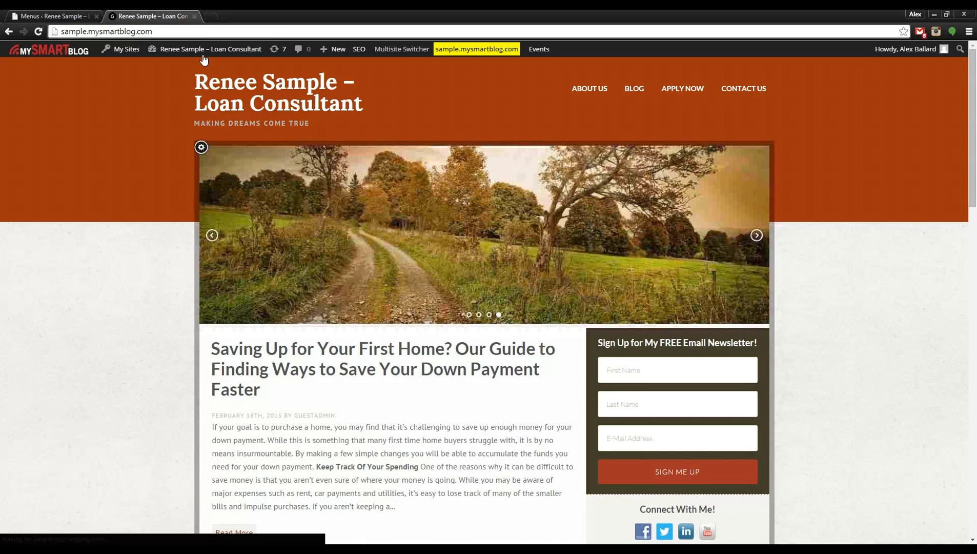
left_click(69, 12)
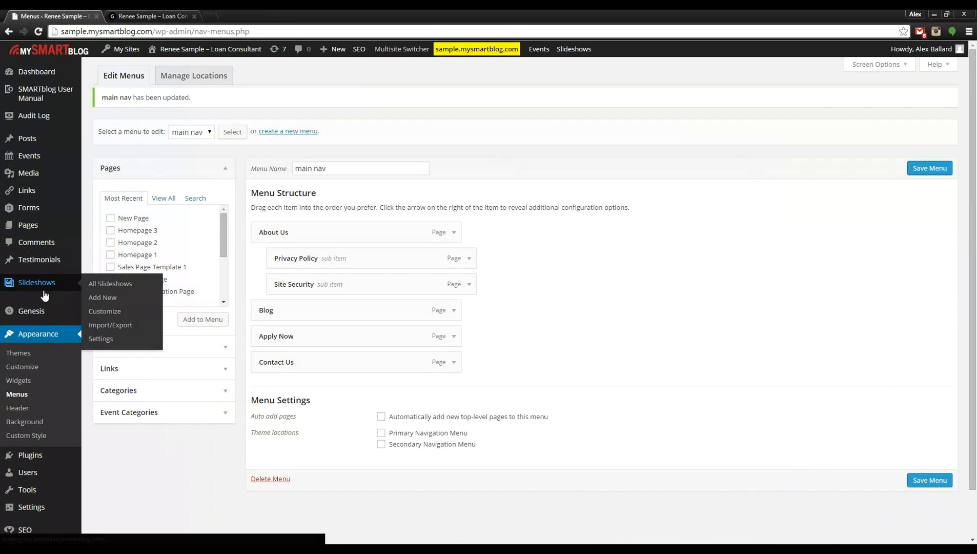
left_click(33, 281)
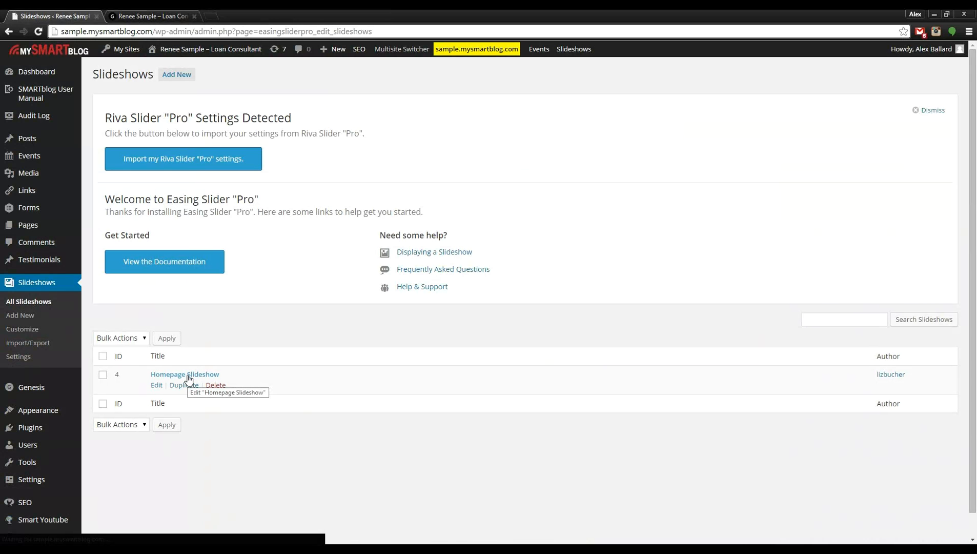
left_click(189, 379)
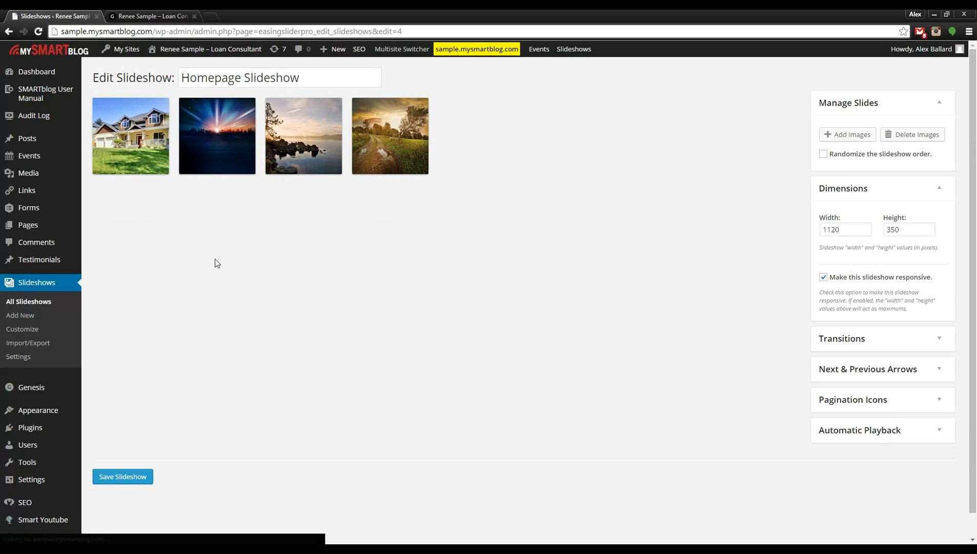
Reorder Homepage Slideshow to house, lake, starburst sky and country road, view the image upload options without adding any, and save the slideshow.
left_click_drag(128, 145, 295, 147)
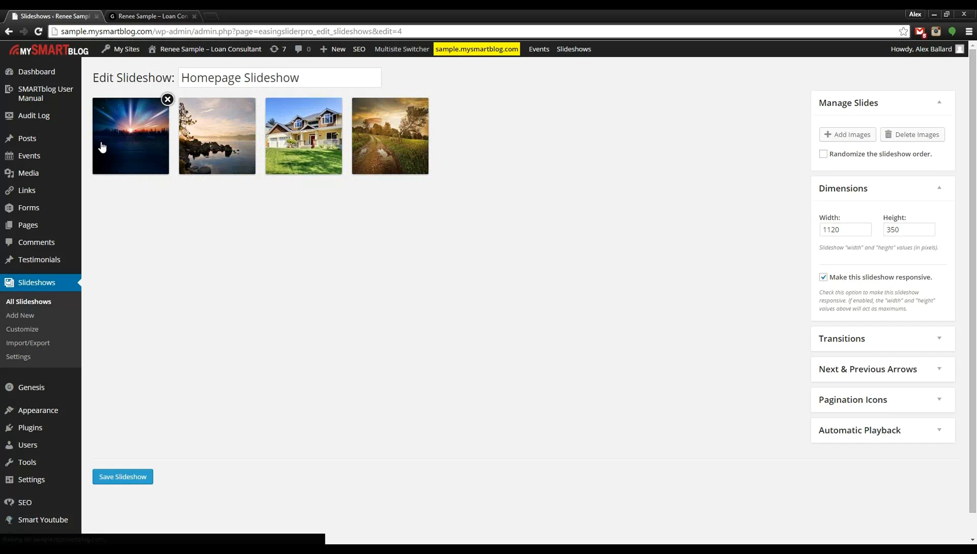
left_click_drag(216, 146, 117, 147)
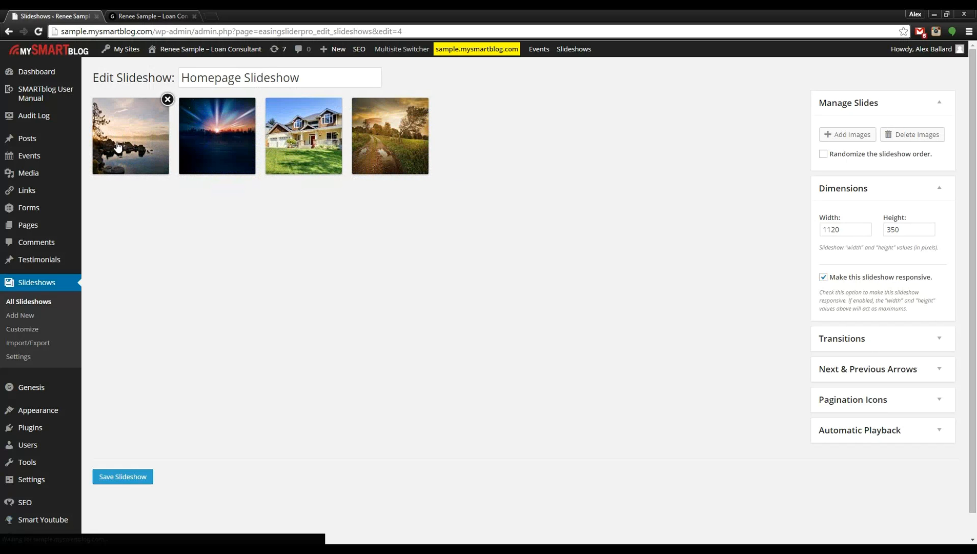
left_click_drag(298, 150, 131, 155)
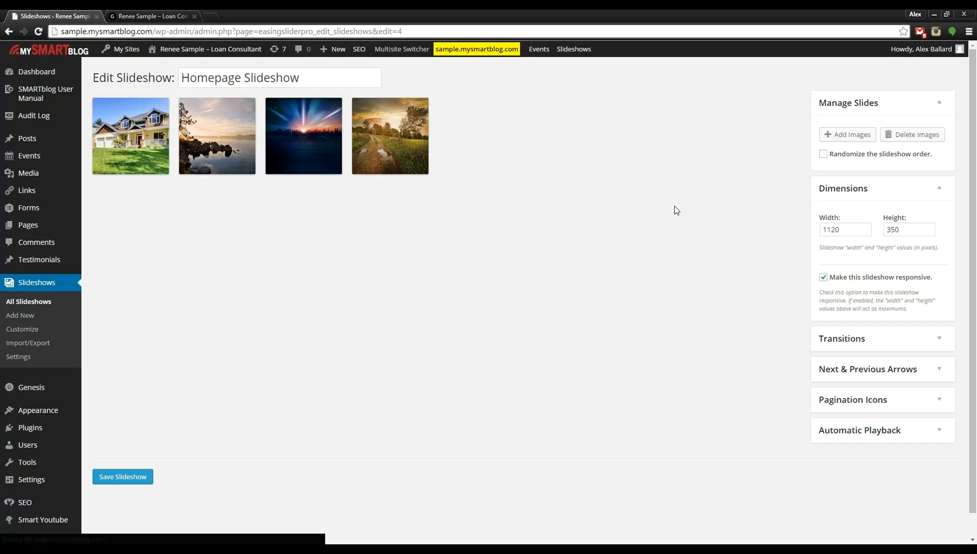
left_click(848, 135)
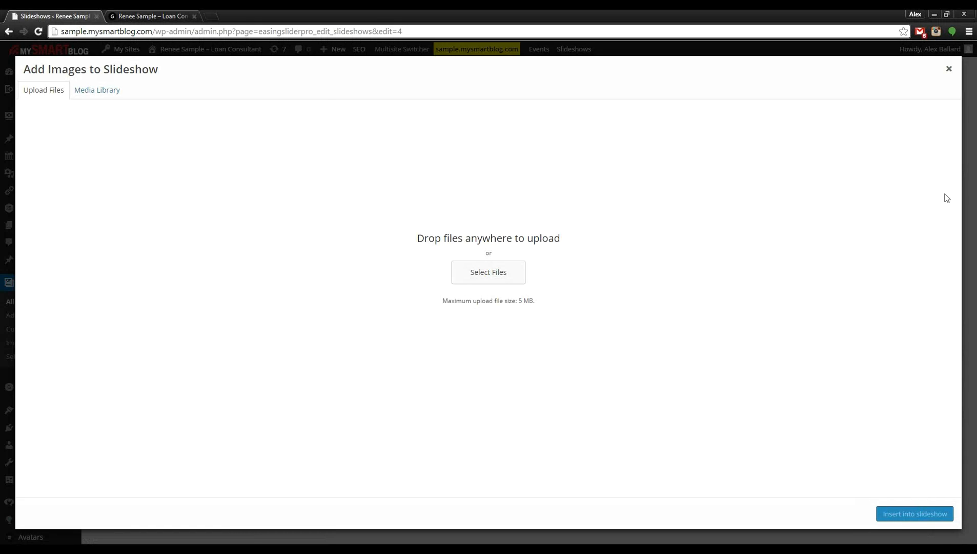
left_click(949, 69)
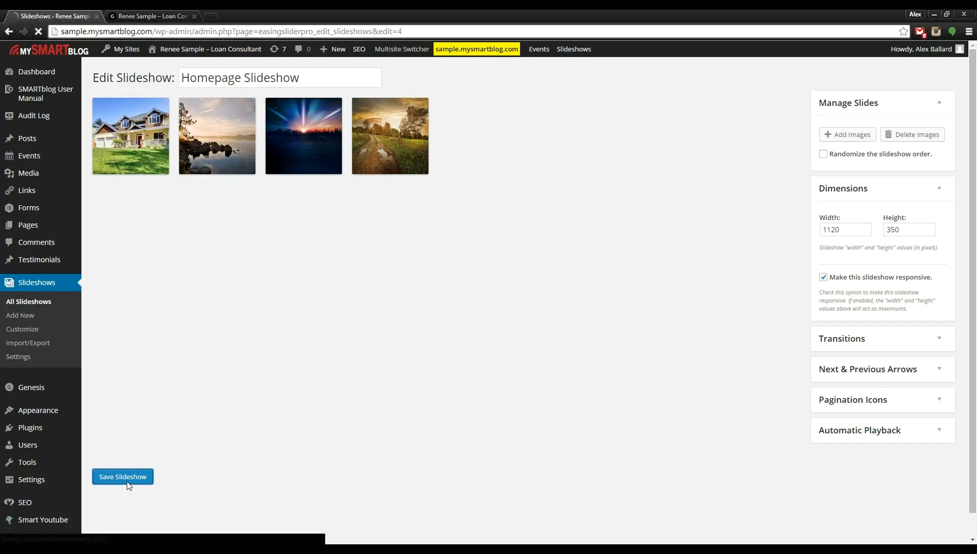
left_click(130, 481)
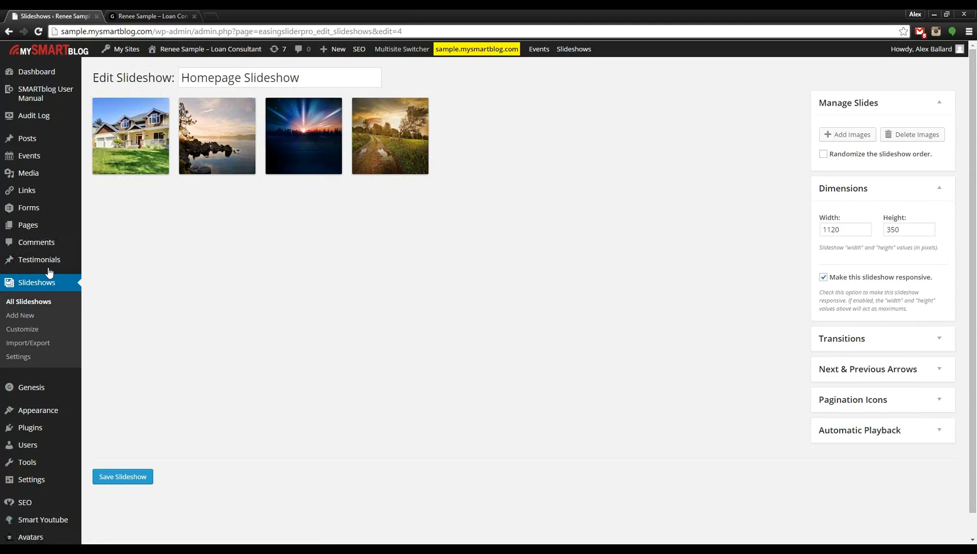
Create a new testimonial and title it "This is great!", including the quotation marks.
left_click(35, 261)
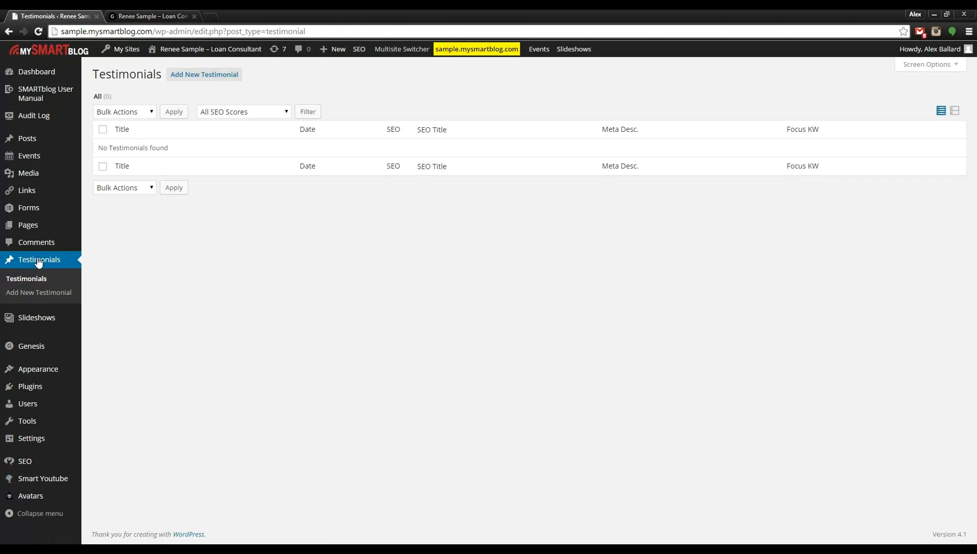
left_click(34, 263)
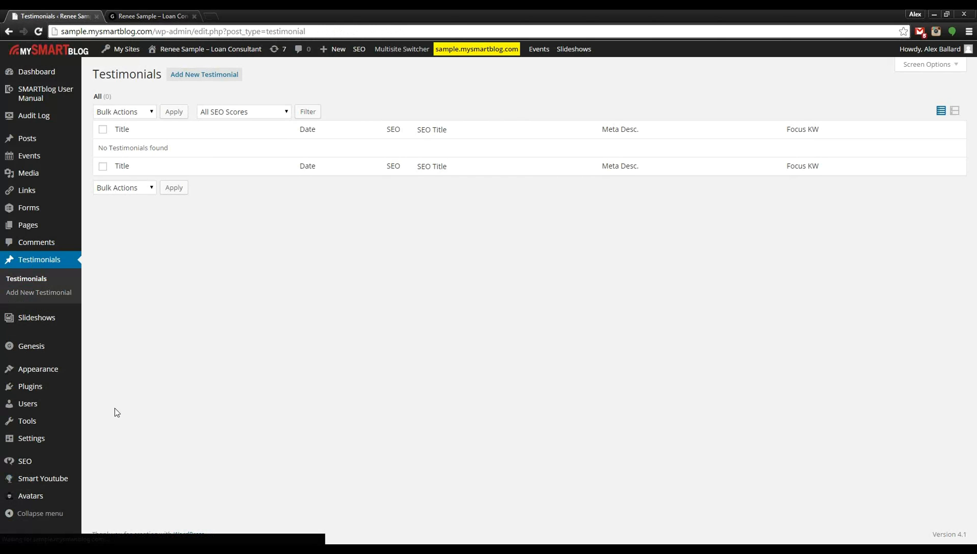
left_click(179, 78)
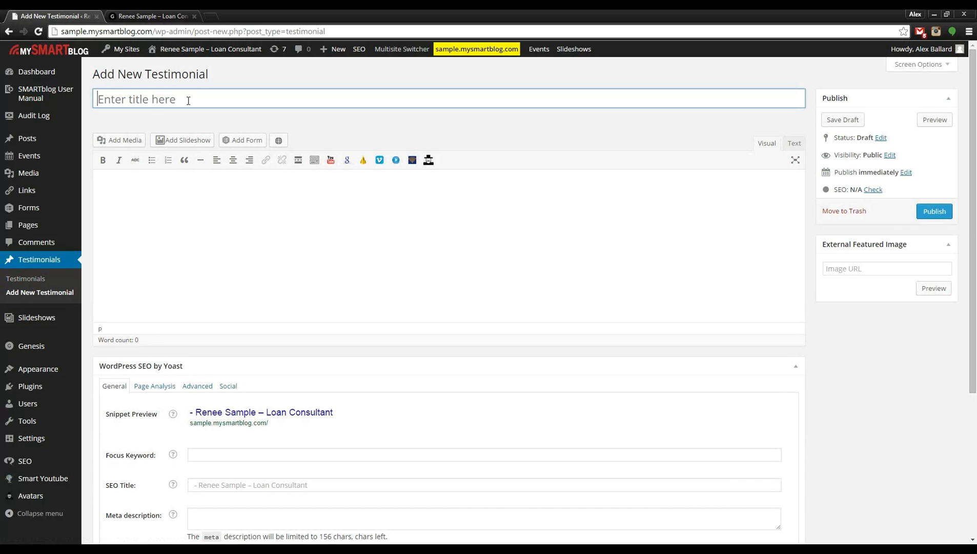
type("\"")
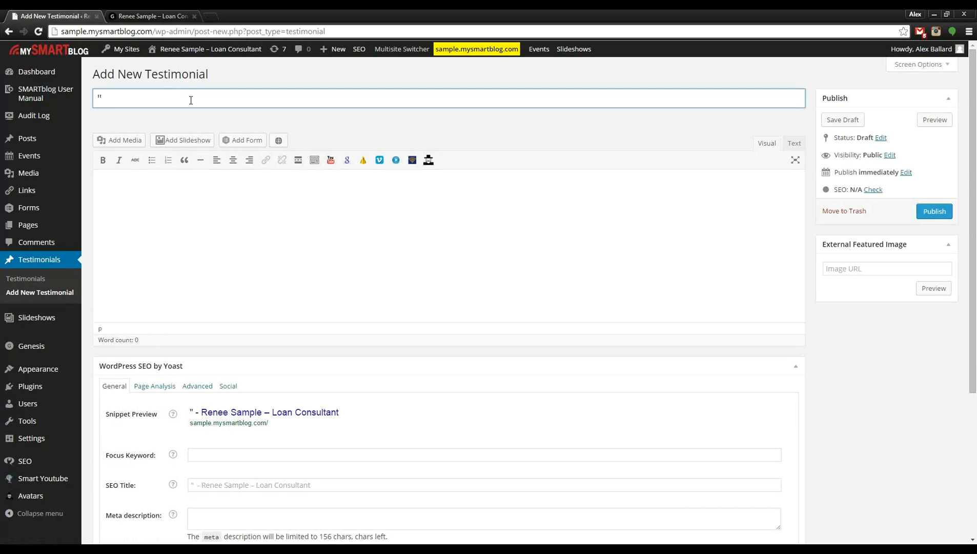
type("This")
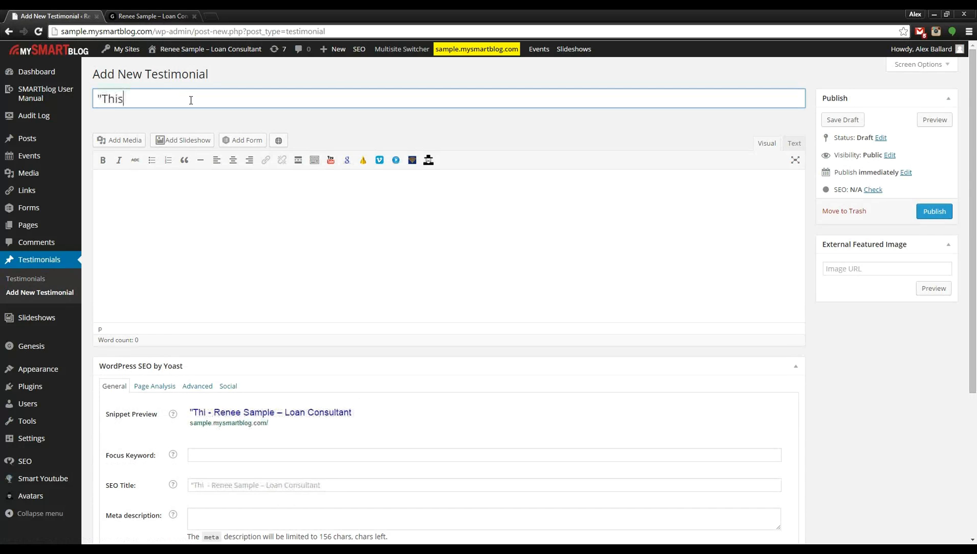
type(" is great")
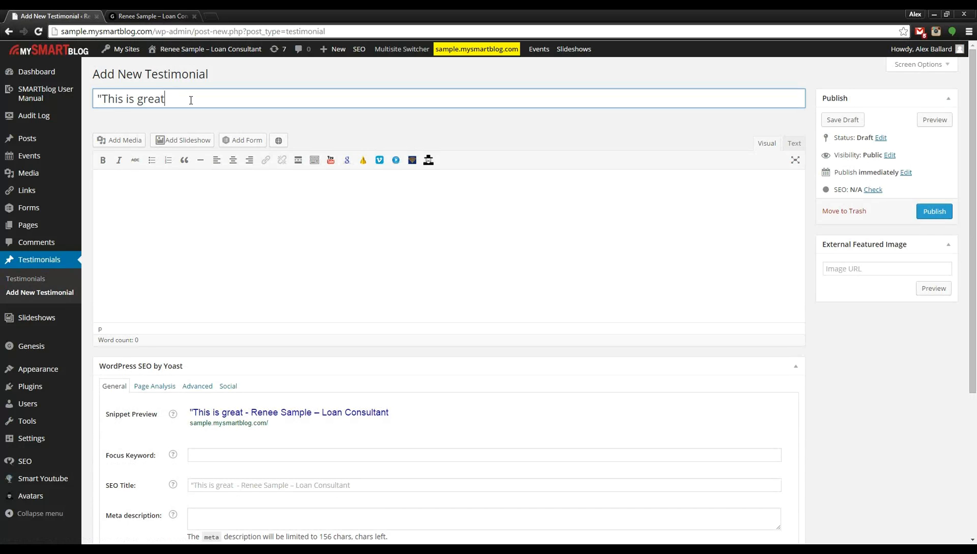
type("!\"")
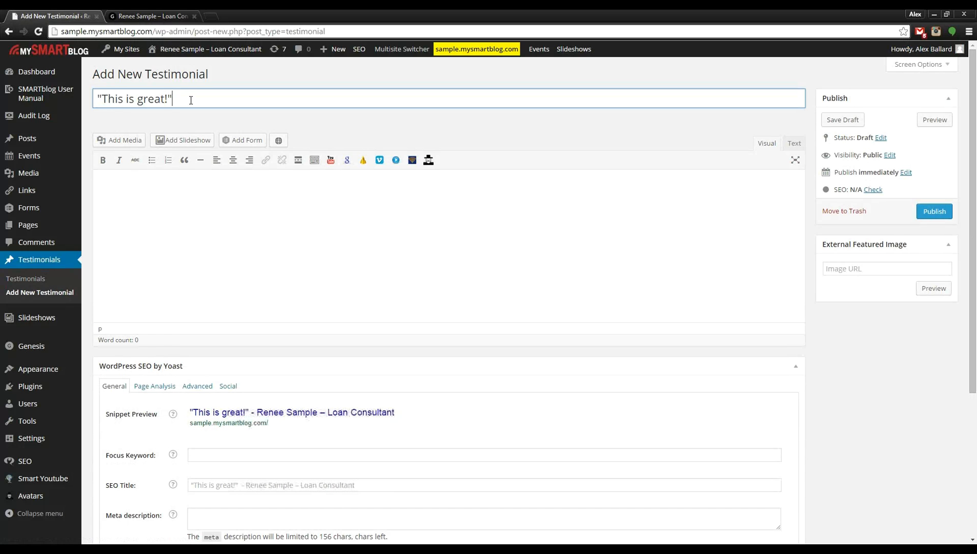
Enter "This is a test." as the testimonial's body text and publish it.
left_click(251, 244)
type("Th")
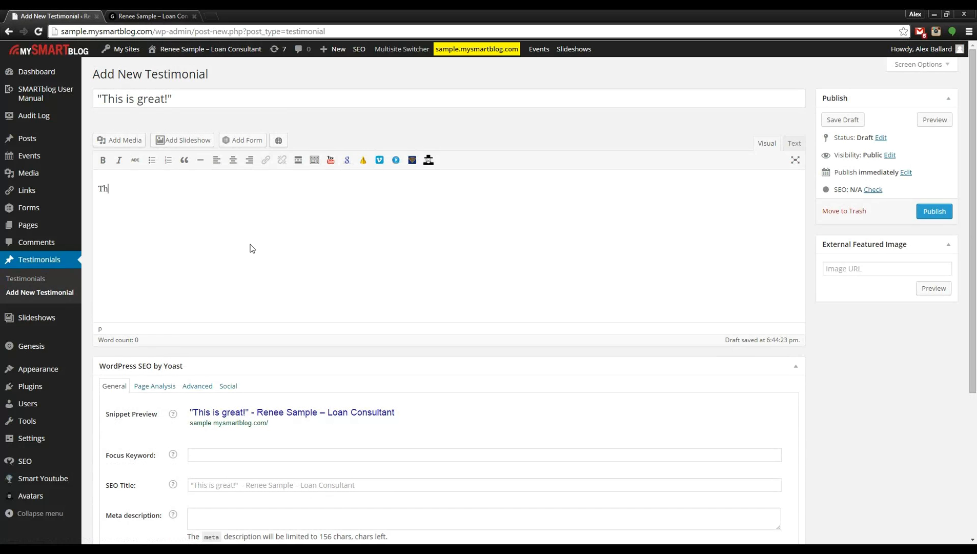
type("is is a test.")
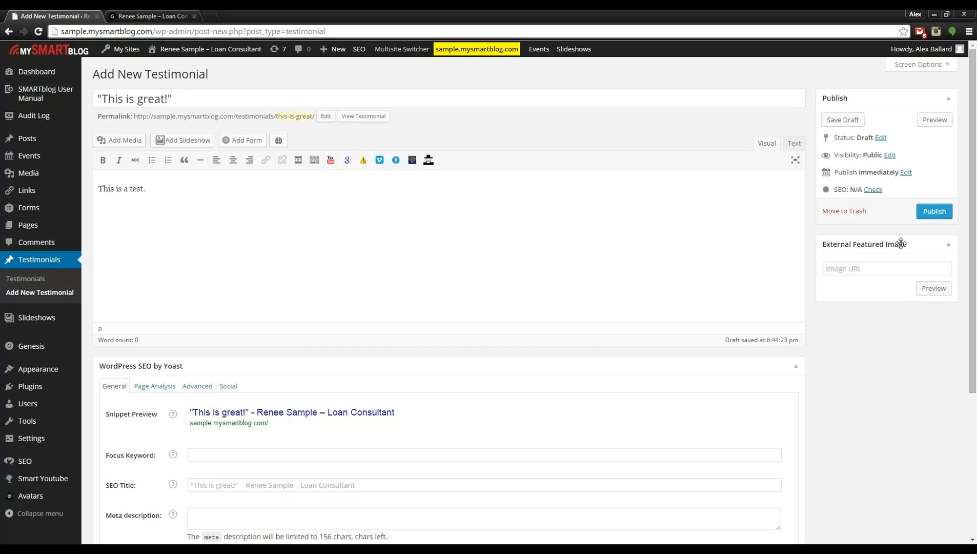
left_click(933, 212)
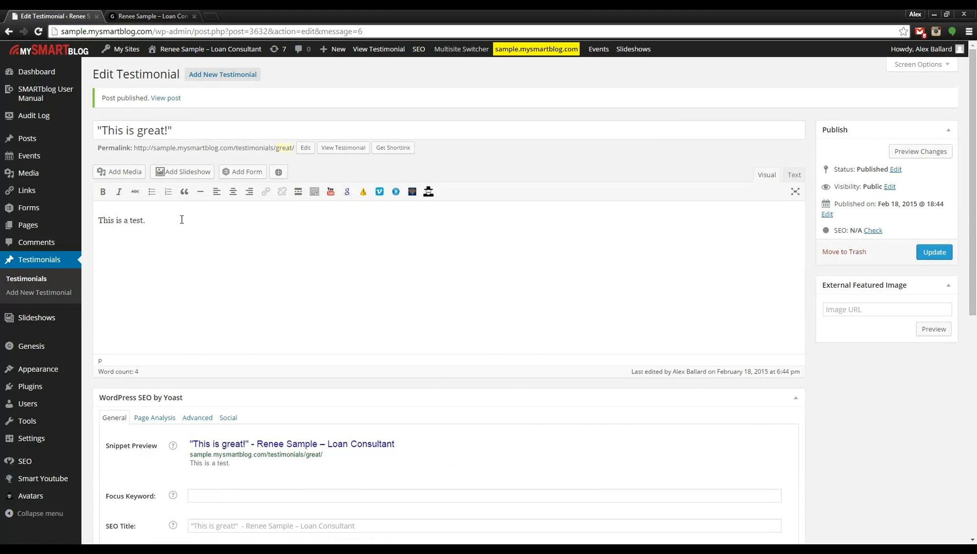
Check the navigation on the live homepage, and open the navigation menu editor in the admin.
left_click(149, 16)
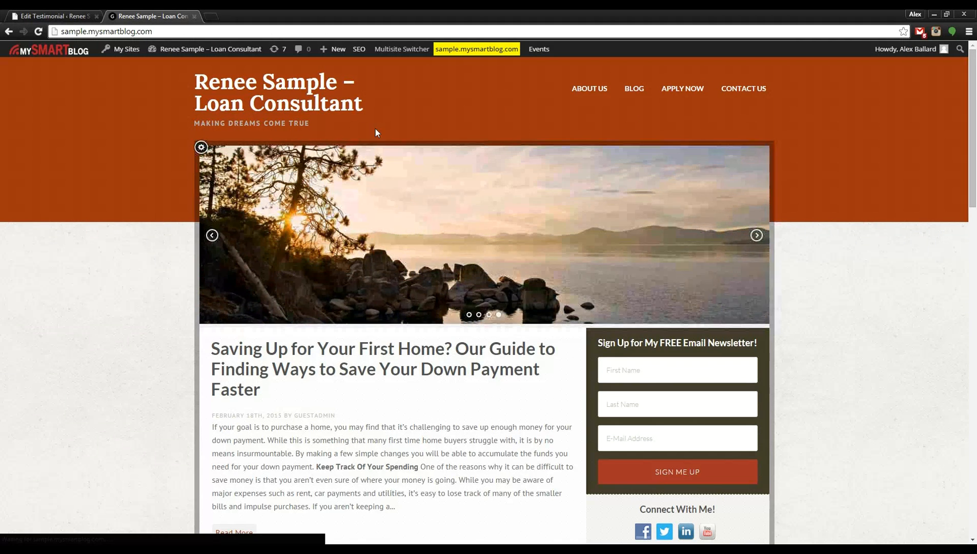
left_click(67, 15)
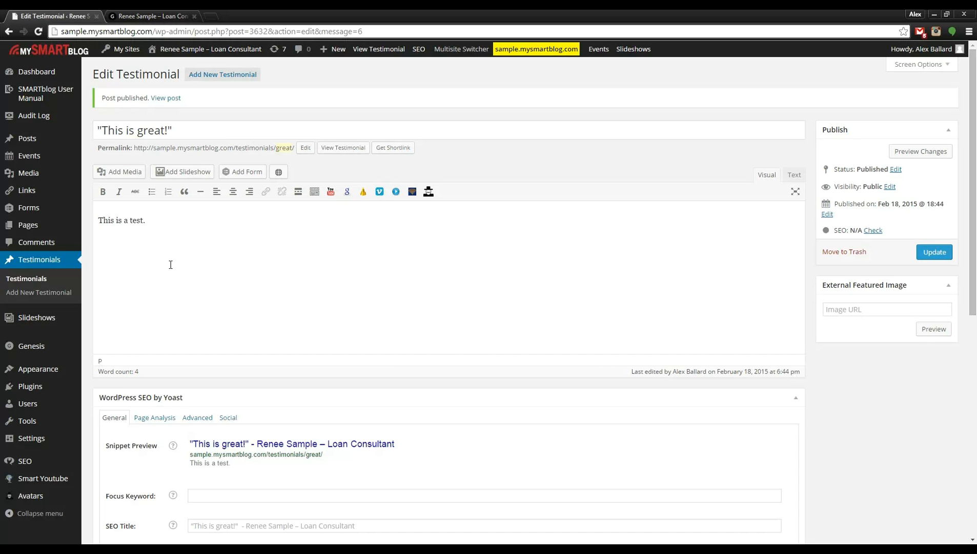
mouse_move(59, 376)
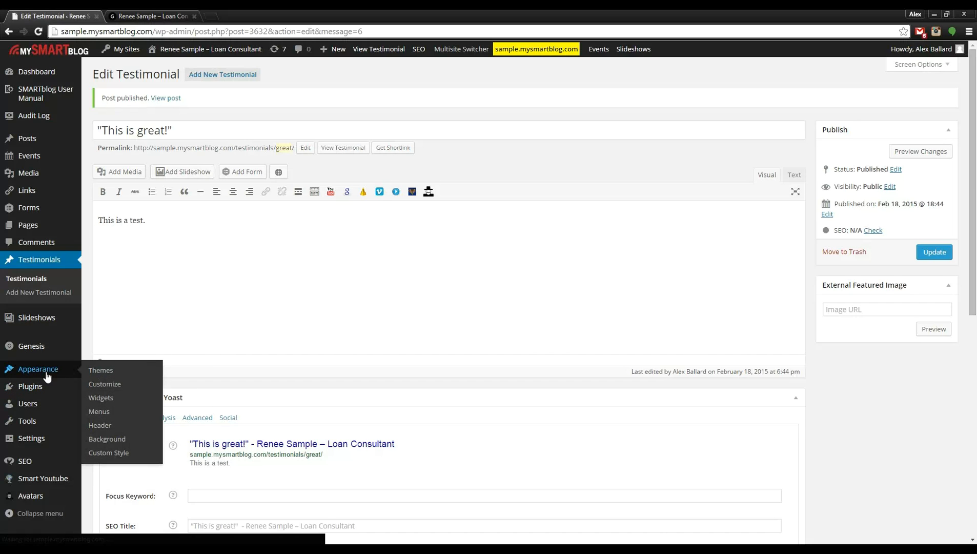
left_click(99, 415)
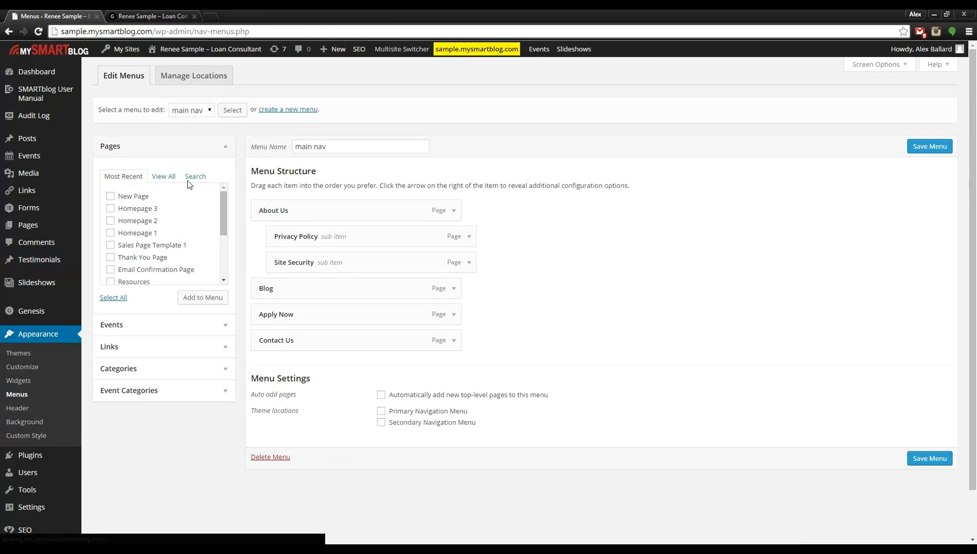
Add the existing Testimonials page to the end of the main nav menu and save the menu.
left_click(164, 178)
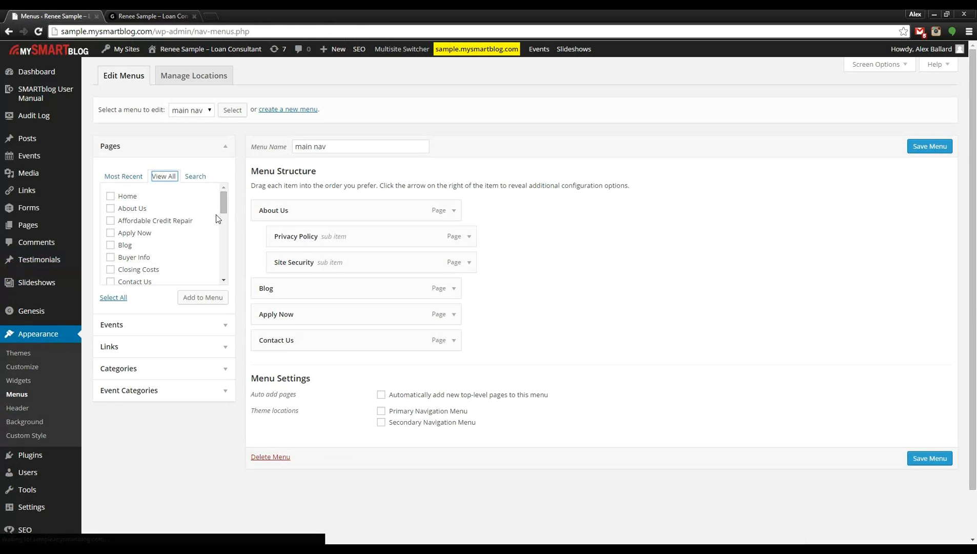
left_click_drag(224, 203, 218, 267)
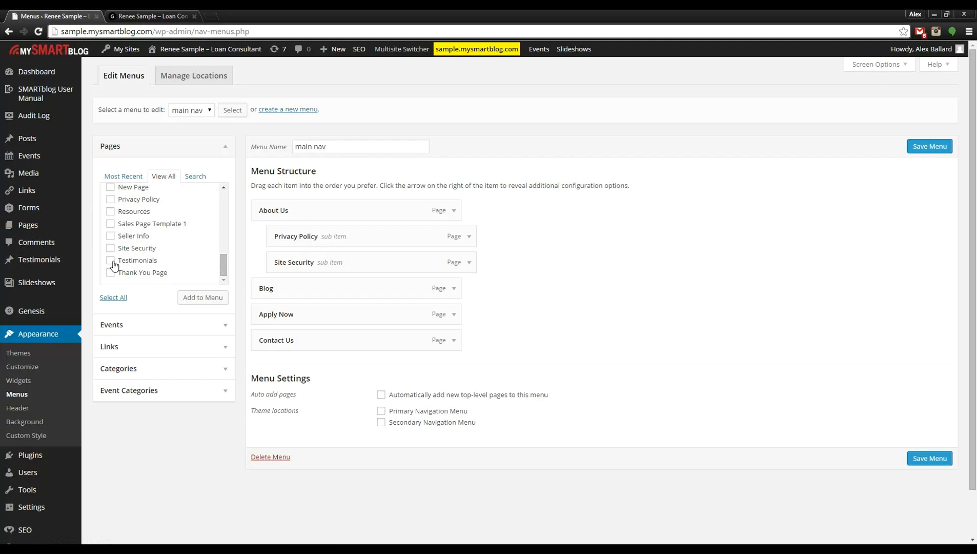
left_click(27, 263)
left_click(111, 260)
left_click(202, 302)
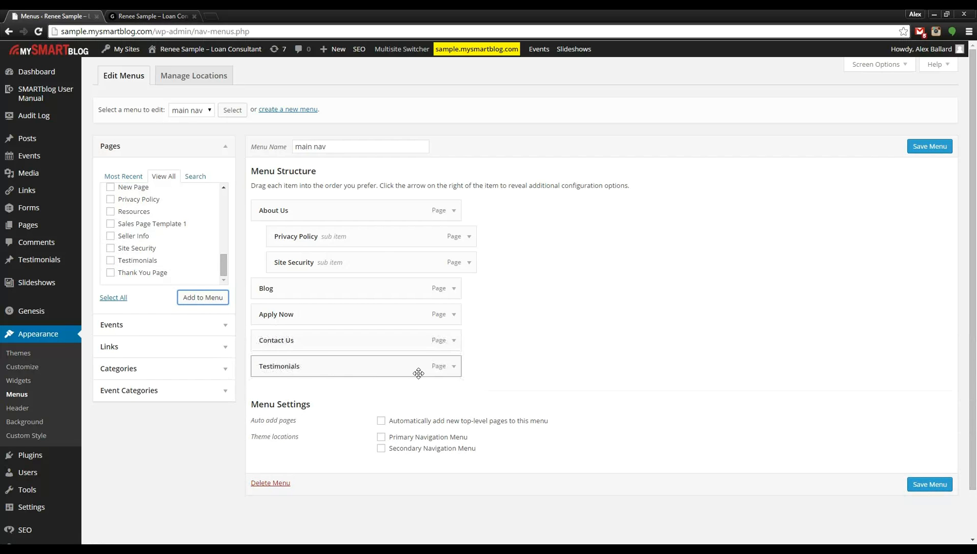
left_click(925, 483)
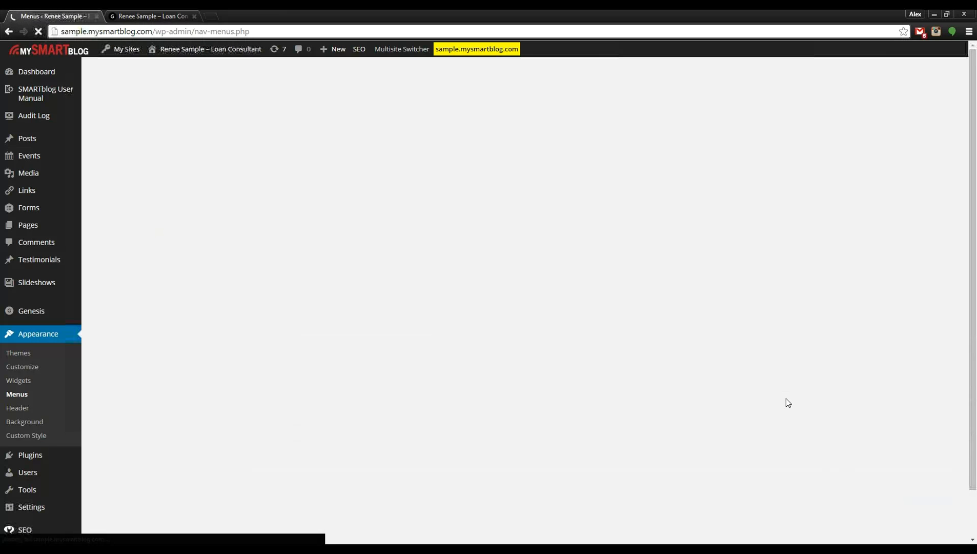
Reload the live homepage, view the Testimonials page from its navigation, and return to the homepage.
left_click(163, 12)
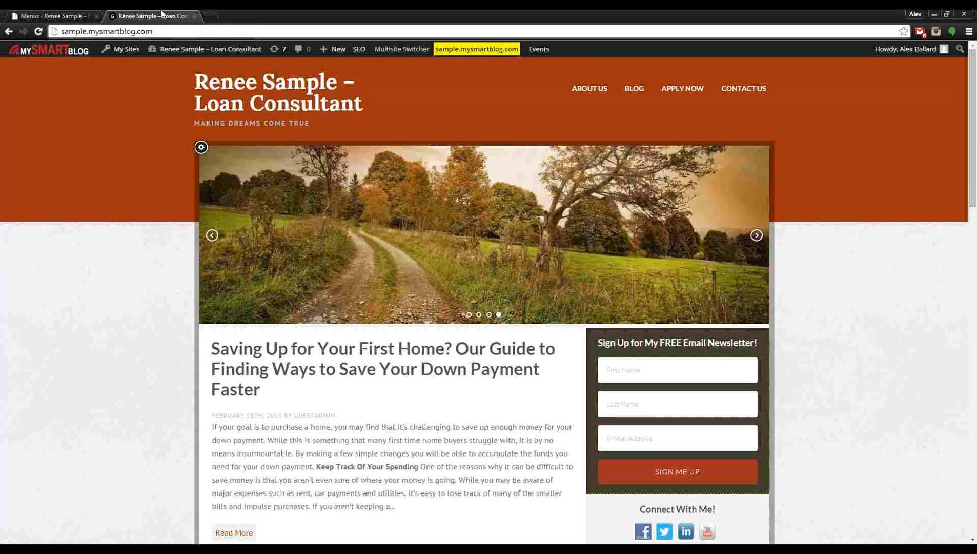
left_click(39, 32)
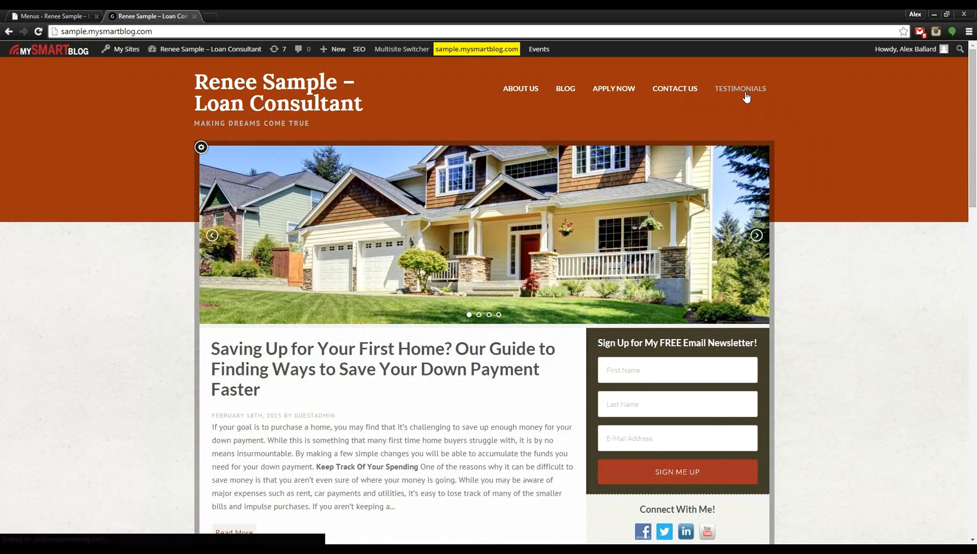
left_click(743, 91)
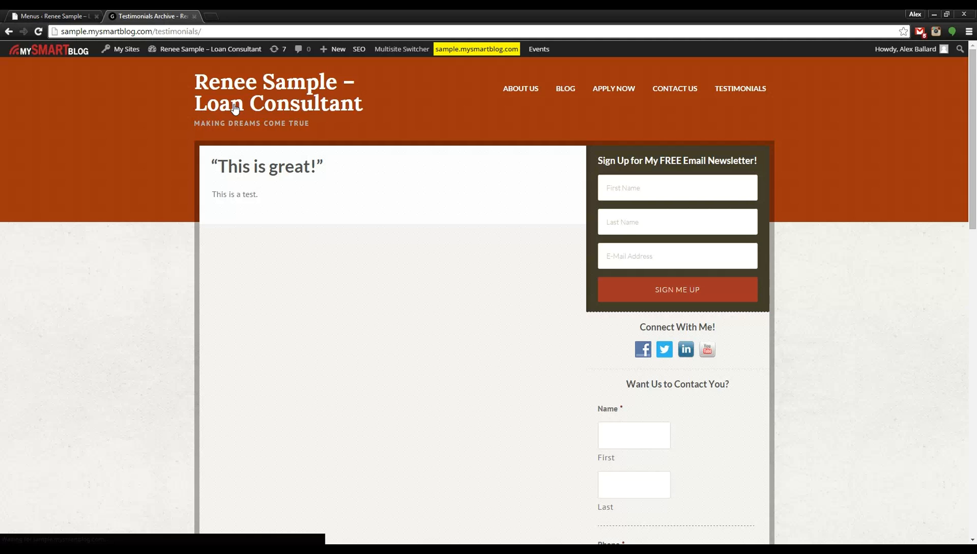
left_click(234, 105)
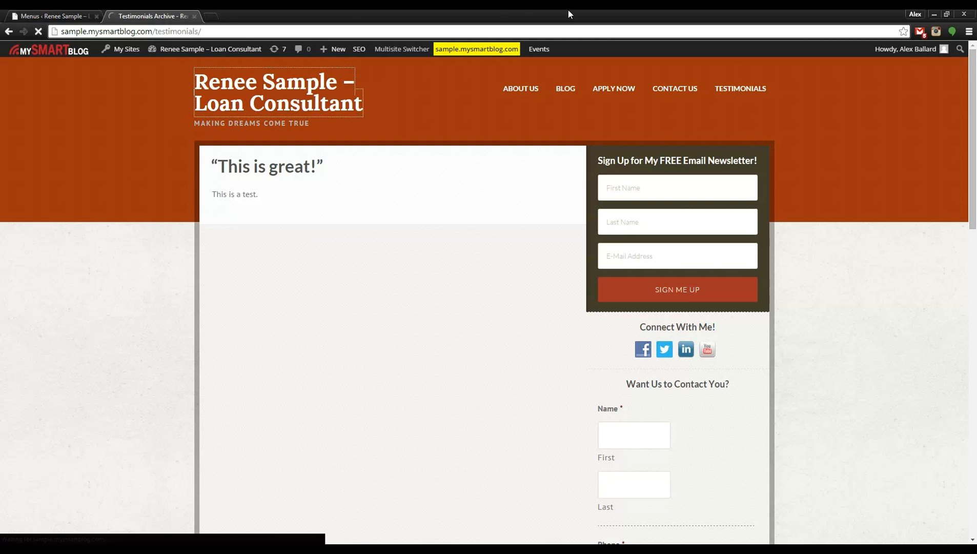
Return to the admin and view the sections available under SMARTblog User Manual.
left_click(66, 15)
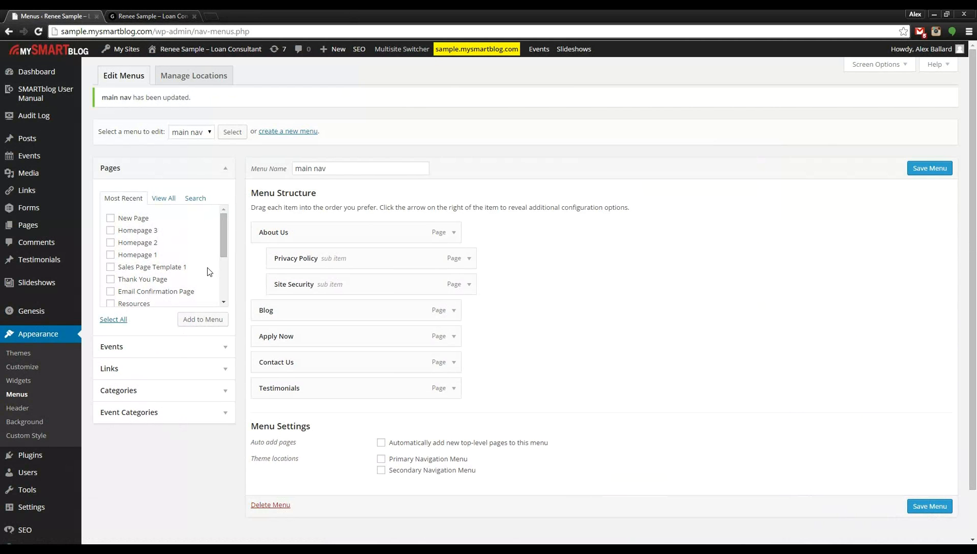
scroll(126, 461, "down", 2)
scroll(184, 460, "up", 1)
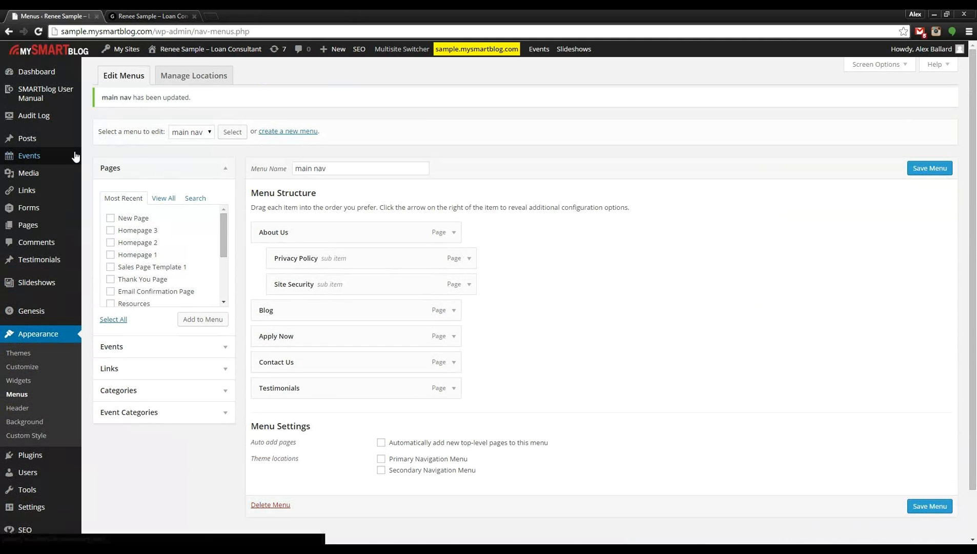
left_click(34, 97)
mouse_move(44, 97)
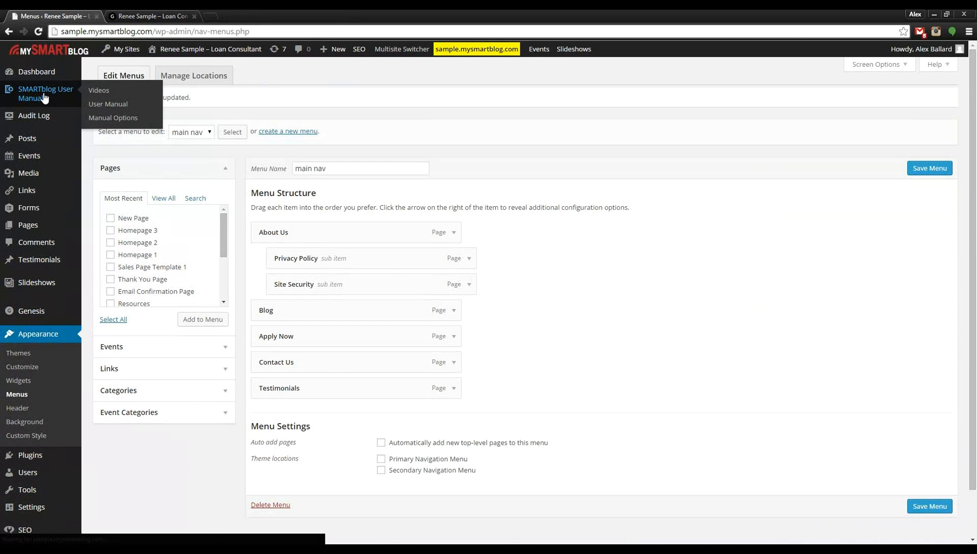